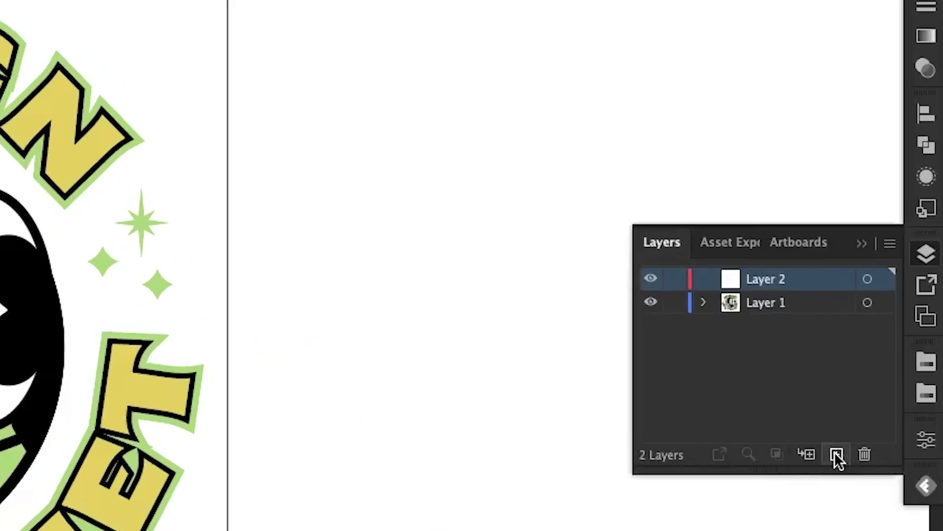
Add four more empty layers above Layer 2, up to Layer 6.
{"action": "left_click", "coordinate": [837, 454]}
{"action": "left_click", "coordinate": [837, 455]}
{"action": "left_click", "coordinate": [837, 454]}
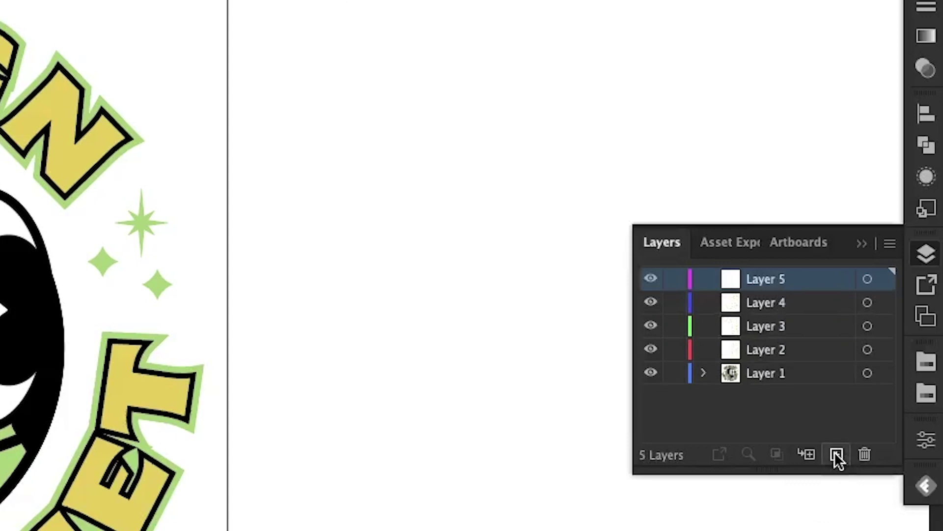
{"action": "left_click", "coordinate": [837, 453]}
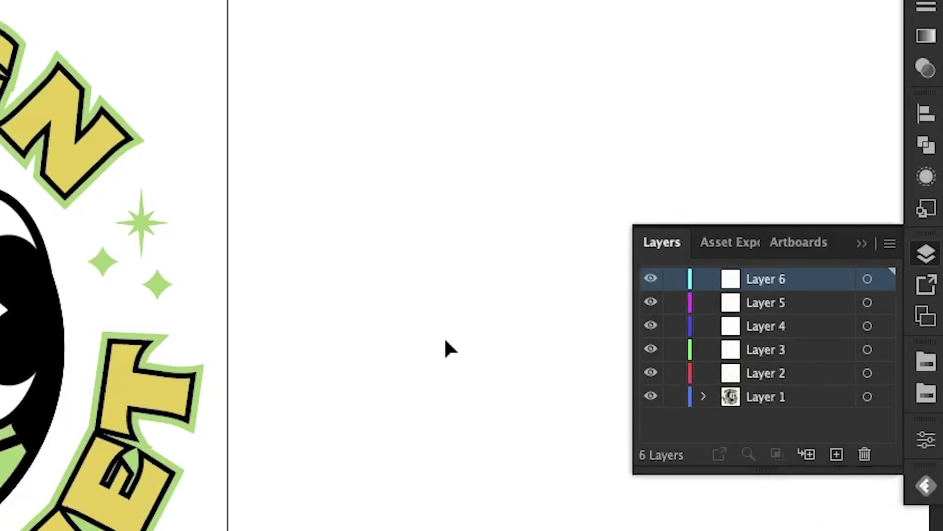
Move Layer 1 with the artwork above Layer 2 and rename Layer 2 as "shirt color".
{"action": "left_click", "coordinate": [801, 396]}
{"action": "left_click_drag", "start_coordinate": [801, 396], "coordinate": [804, 366]}
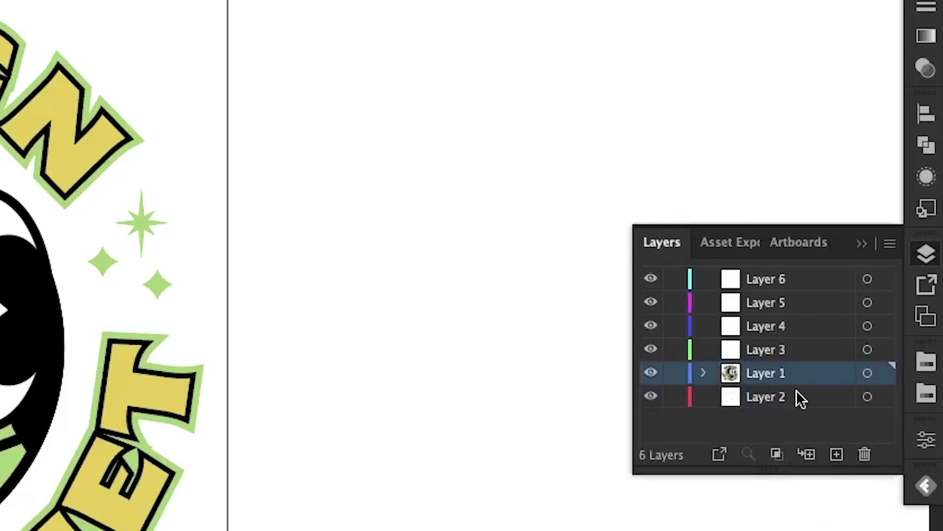
{"action": "left_click", "coordinate": [796, 396]}
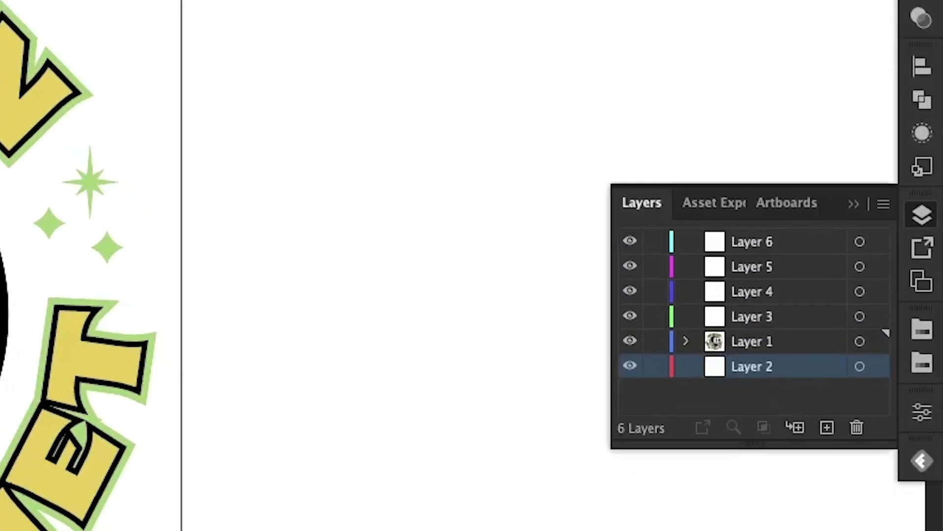
Cover the whole artboard with a dark green rectangle on the shirt color layer and lock that layer.
{"action": "key", "text": "m"}
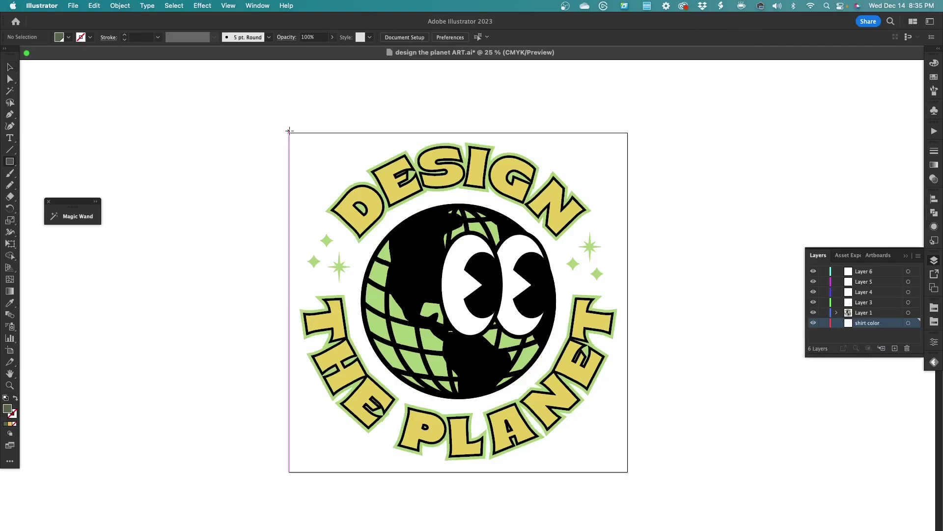
{"action": "left_click_drag", "start_coordinate": [288, 132], "coordinate": [632, 471]}
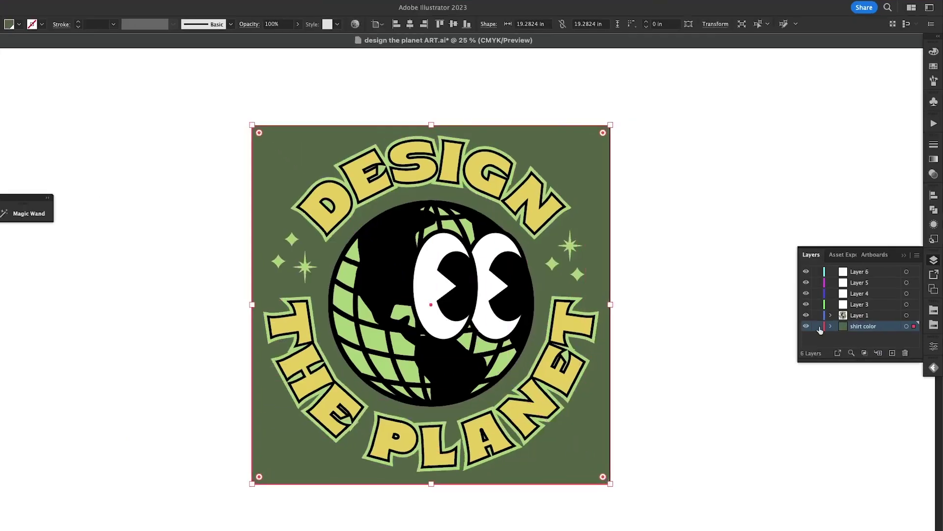
{"action": "left_click", "coordinate": [819, 327]}
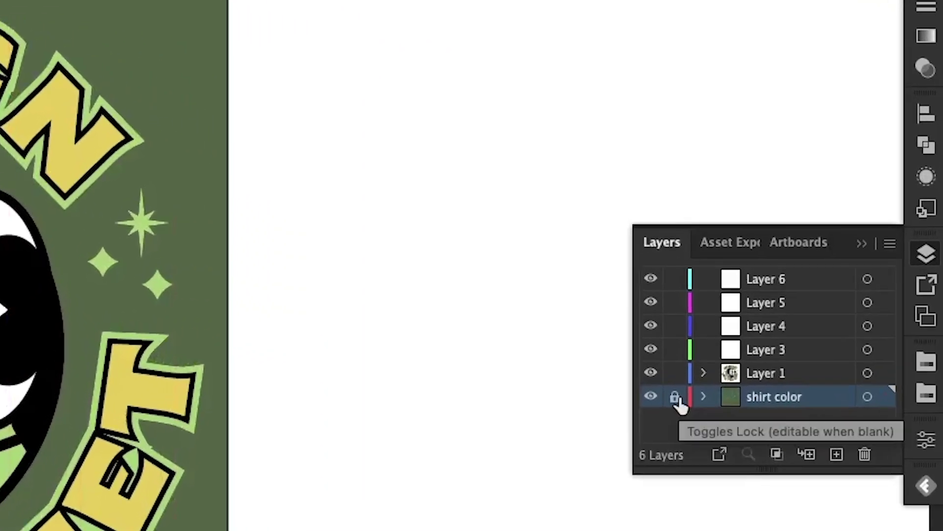
Examine the artwork's path structure by selecting all of it, then the white pupil notch, and checking the outline view.
{"action": "key", "text": "super+a"}
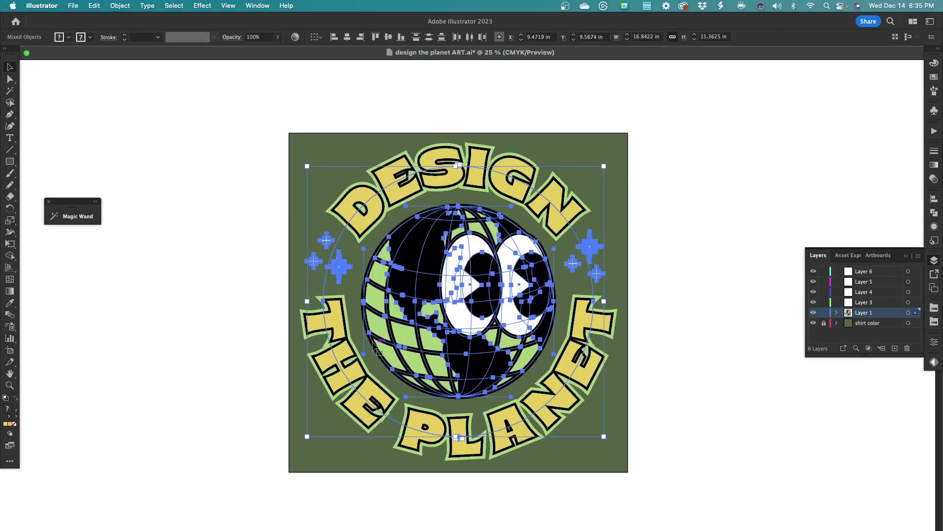
{"action": "key", "text": "super+shift+a"}
{"action": "key", "text": "a"}
{"action": "left_click", "coordinate": [467, 285]}
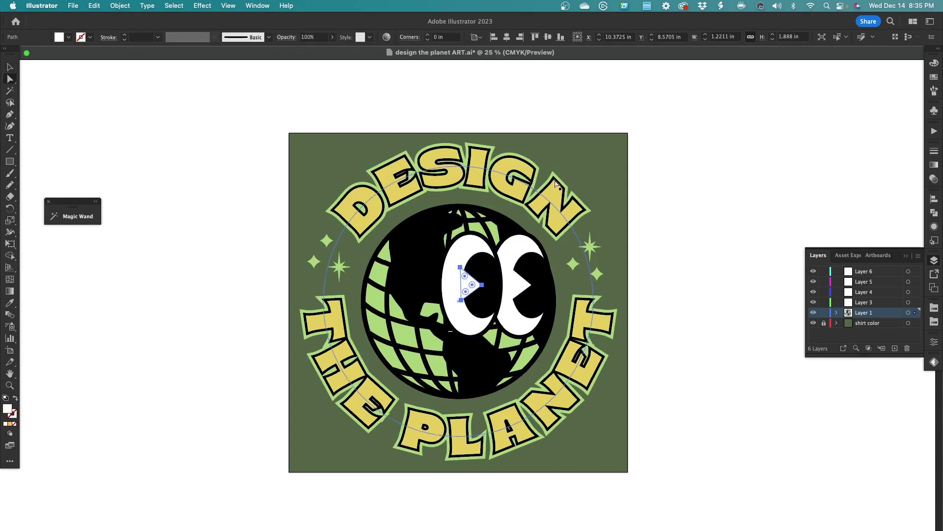
{"action": "key", "text": "v"}
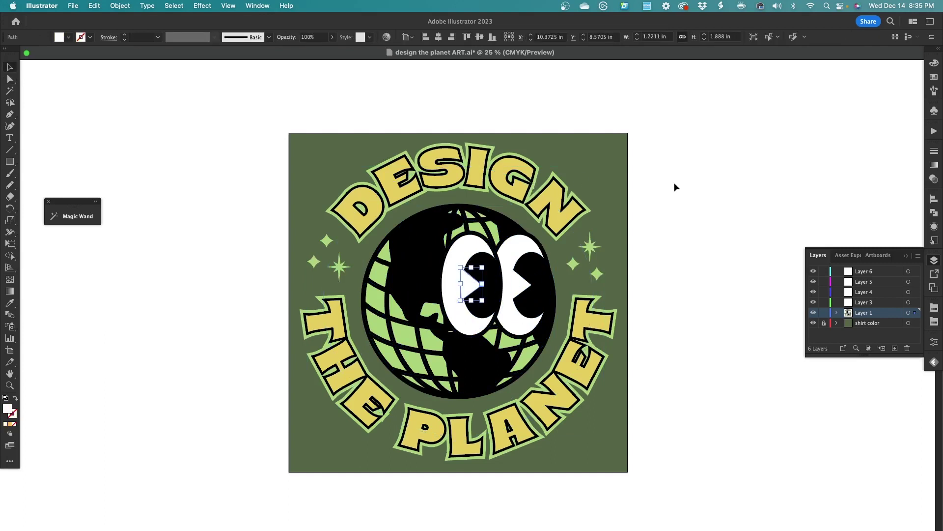
{"action": "key", "text": "super+y"}
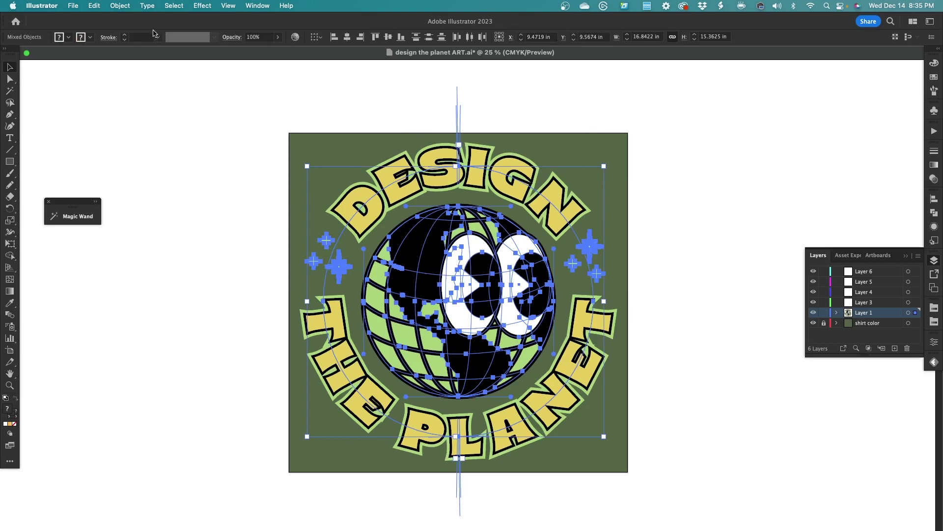
Expand all the unlocked artwork twice to convert the lettering, effects and strokes into filled shapes.
{"action": "key", "text": "super+a"}
{"action": "left_click", "coordinate": [121, 7]}
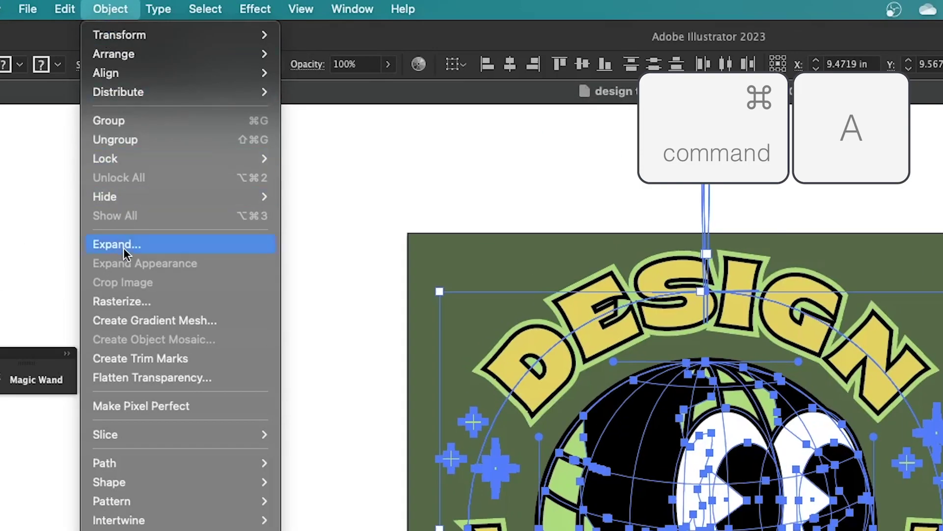
{"action": "left_click", "coordinate": [123, 247]}
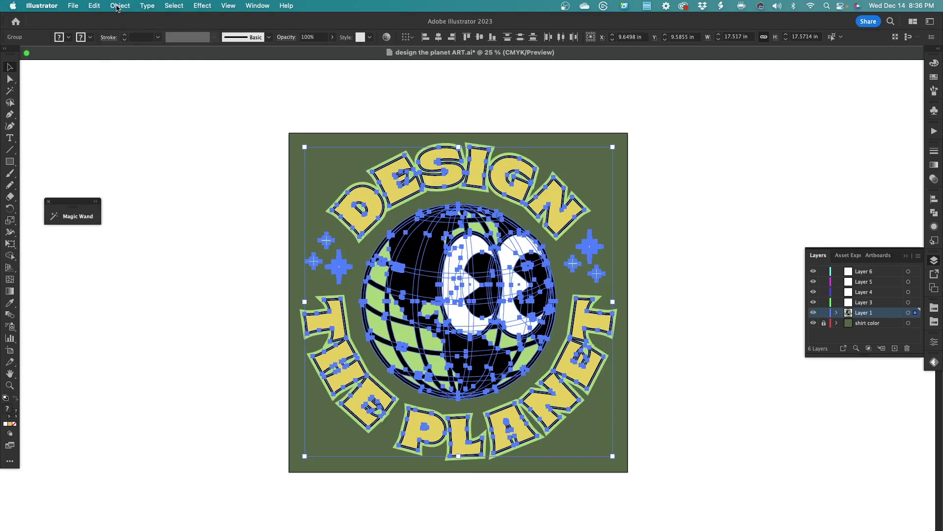
{"action": "left_click", "coordinate": [119, 6]}
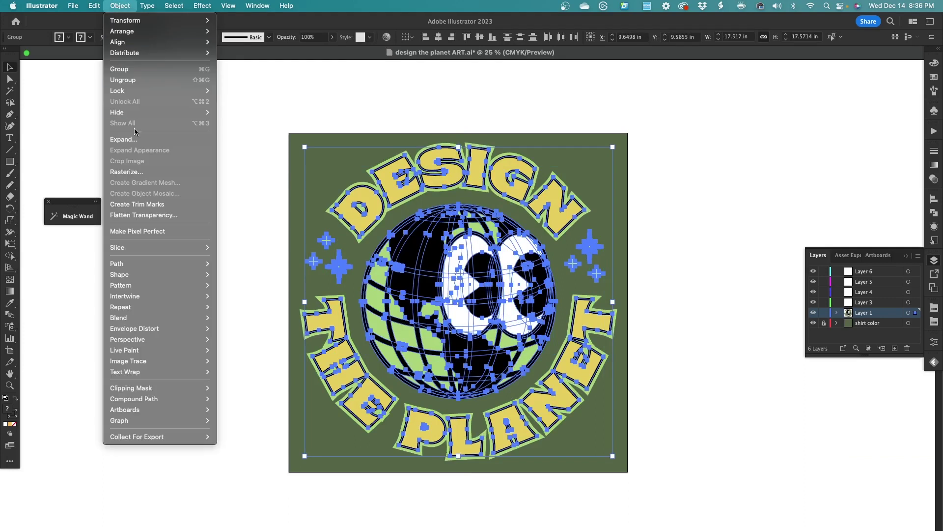
{"action": "left_click", "coordinate": [131, 139]}
{"action": "left_click", "coordinate": [491, 310]}
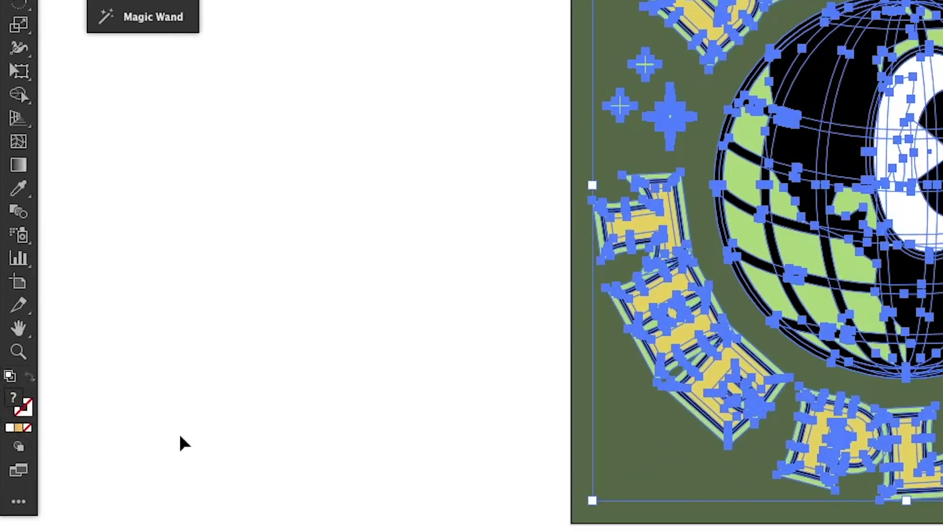
Group all the expanded artwork and center it horizontally and vertically on the artboard.
{"action": "key", "text": "super+a"}
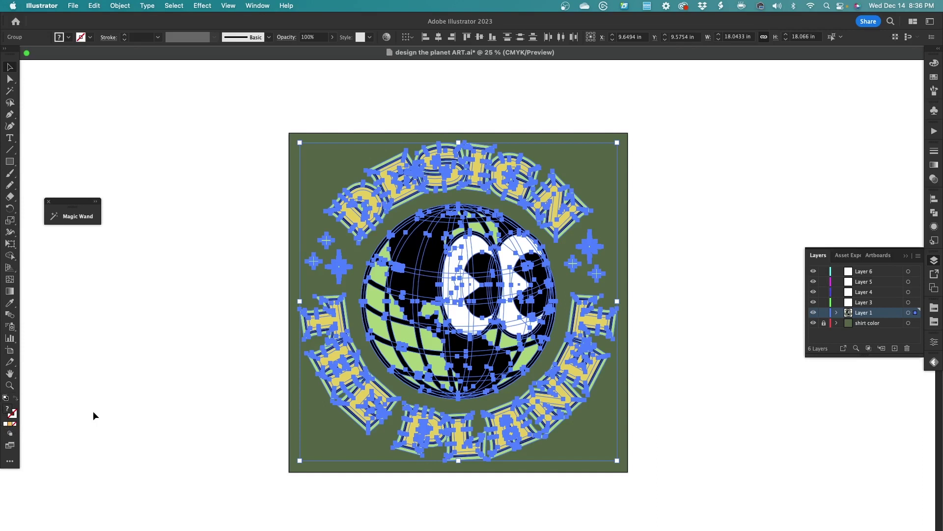
{"action": "key", "text": "super+g"}
{"action": "left_click", "coordinate": [256, 6]}
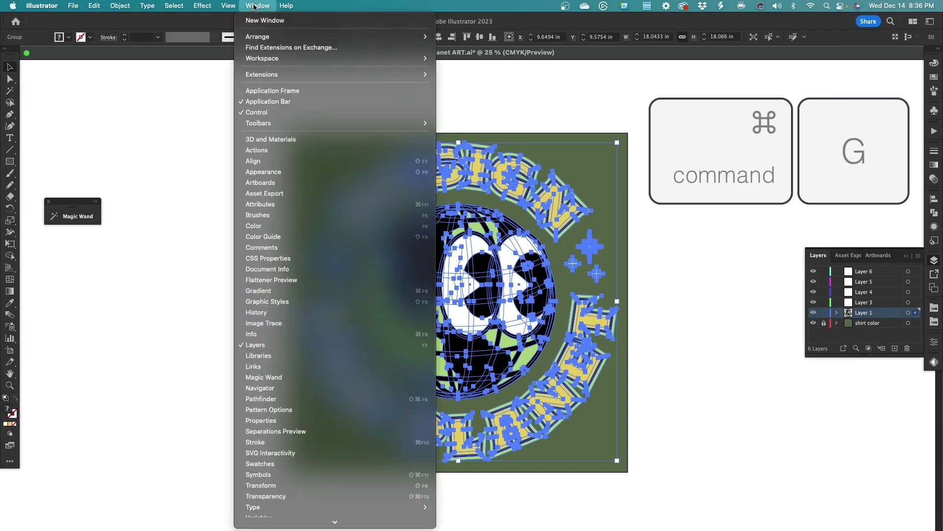
{"action": "left_click", "coordinate": [258, 160]}
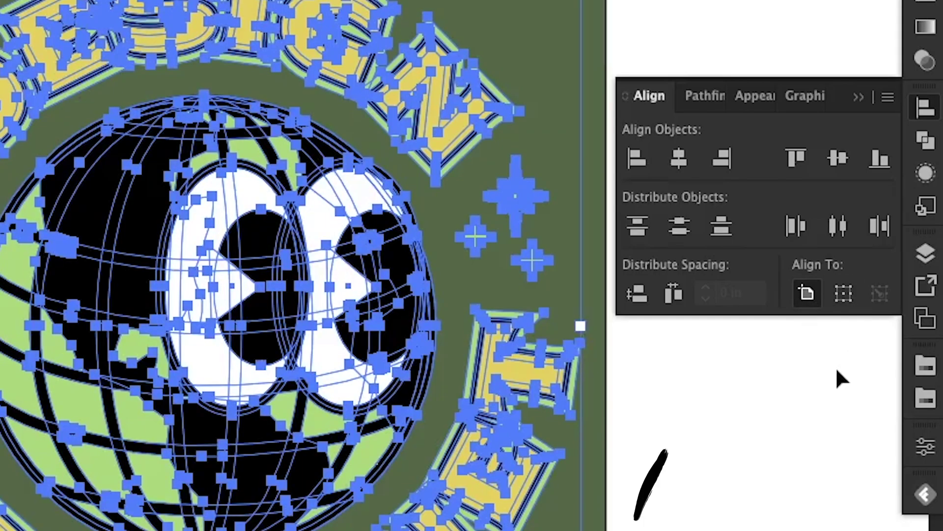
{"action": "left_click", "coordinate": [683, 165]}
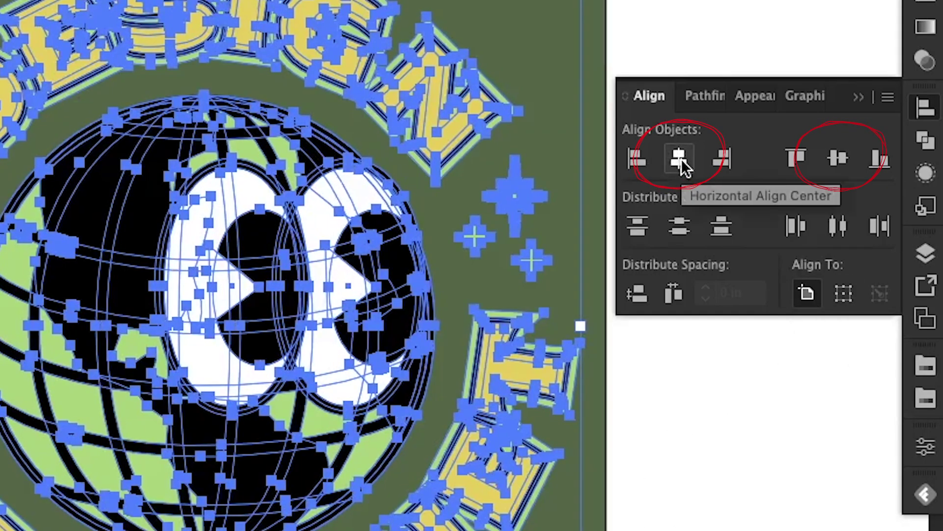
{"action": "left_click", "coordinate": [840, 162]}
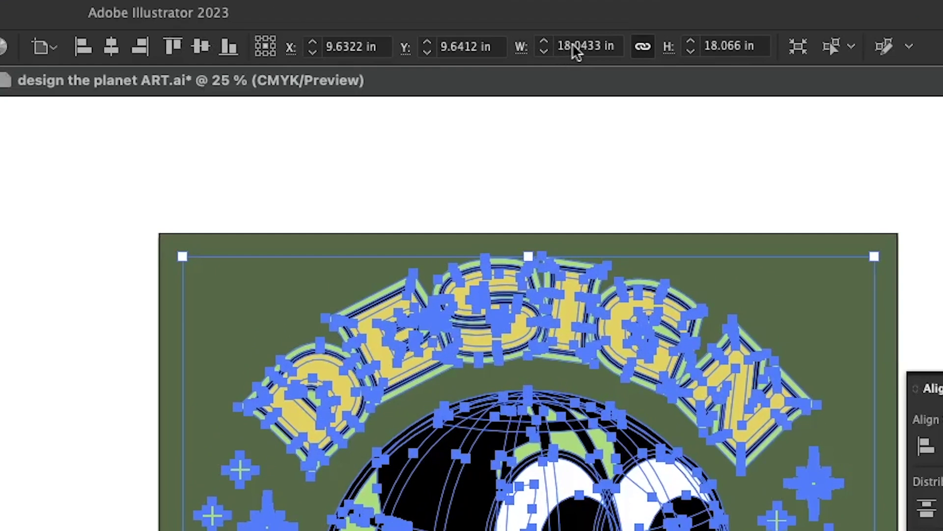
Scale the grouped artwork proportionally to a width of 12 in.
{"action": "left_click", "coordinate": [651, 37]}
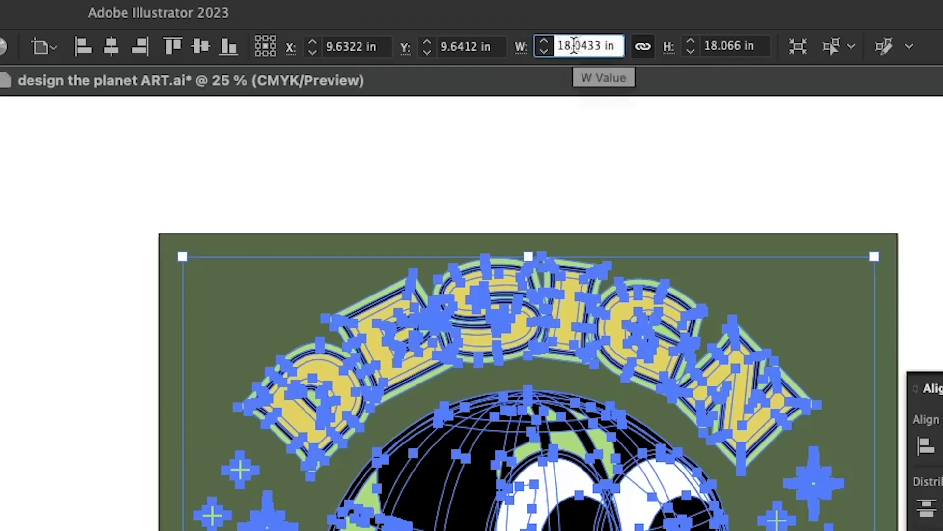
{"action": "key", "text": "super+a"}
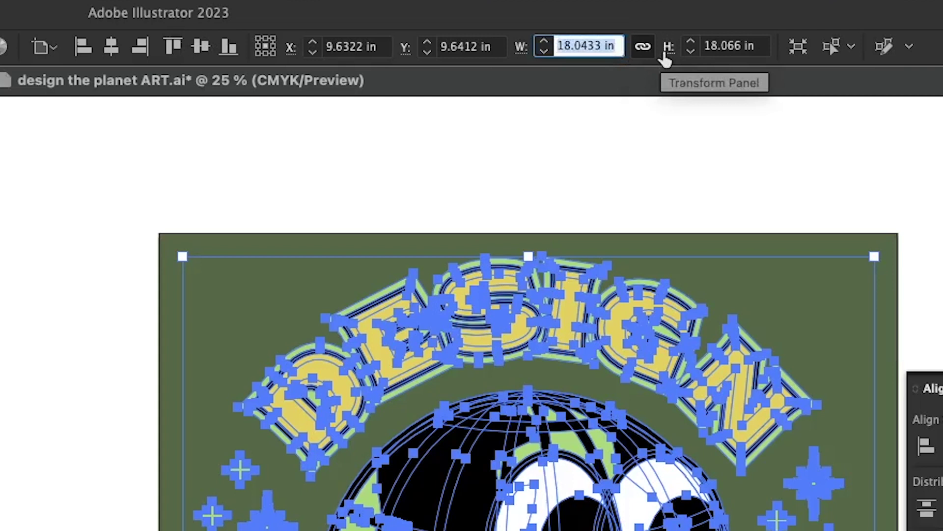
{"action": "type", "text": "12"}
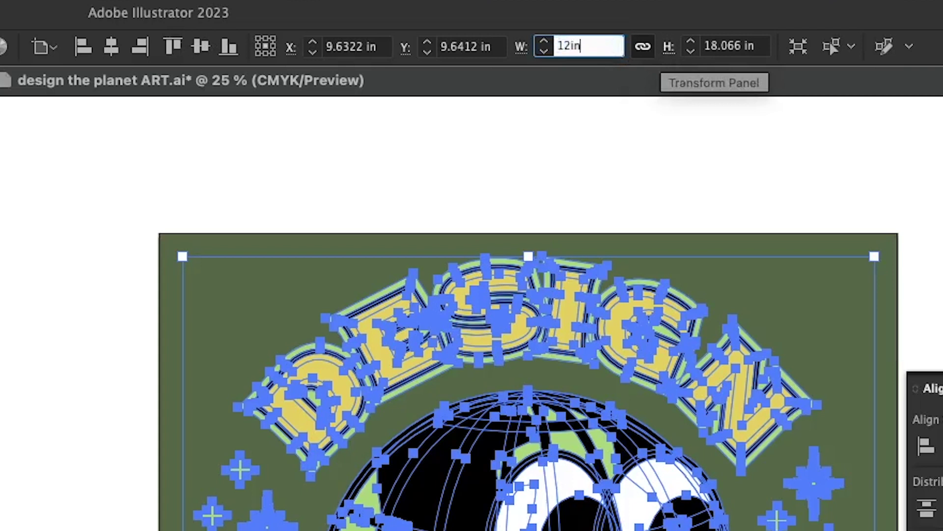
{"action": "key", "text": "Return"}
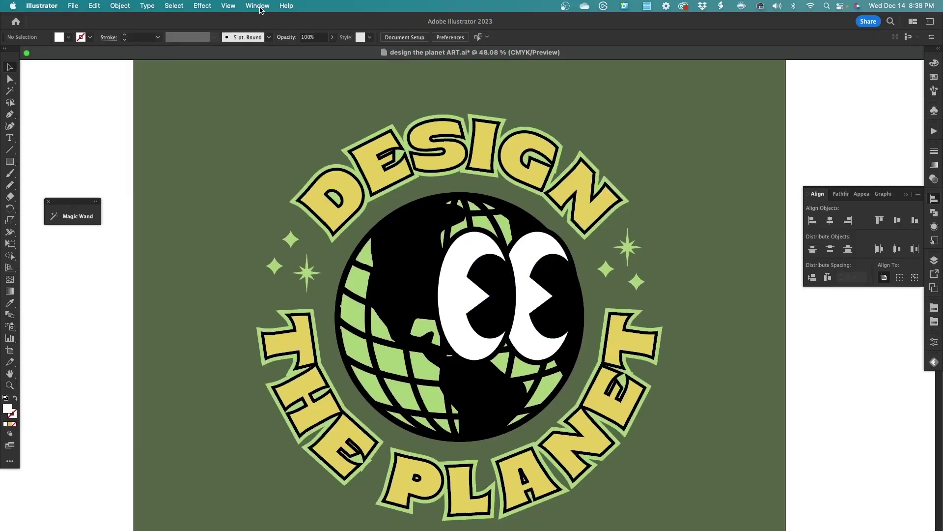
Merge all the artwork's overlapping shapes with the Pathfinder Merge operation.
{"action": "left_click", "coordinate": [257, 6]}
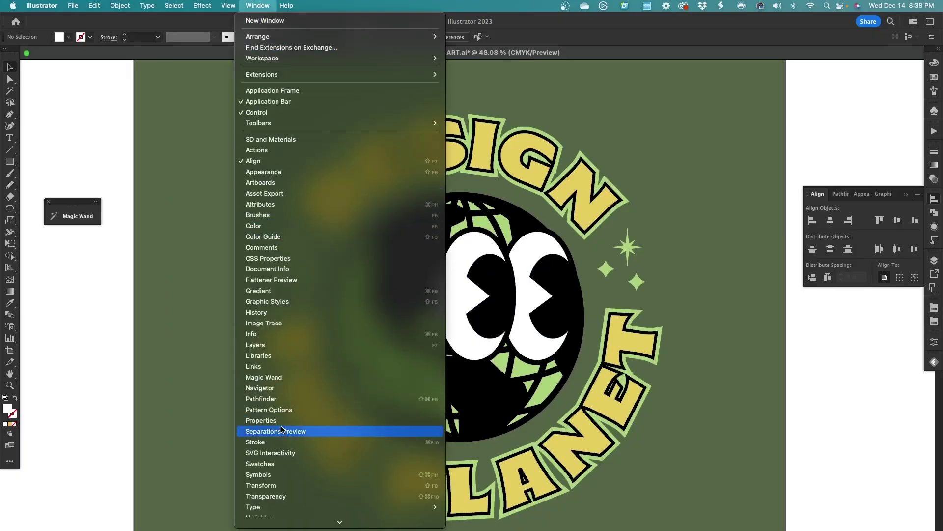
{"action": "left_click", "coordinate": [294, 399]}
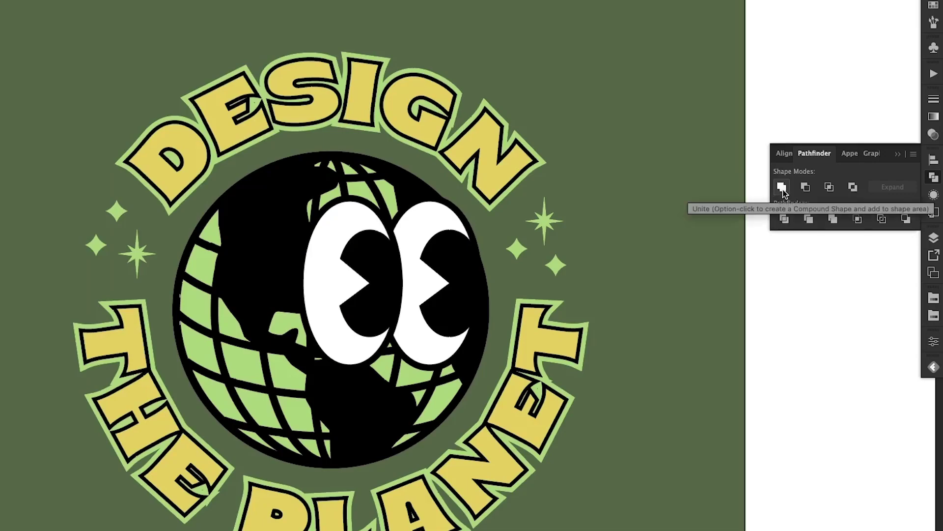
{"action": "key", "text": "super+a"}
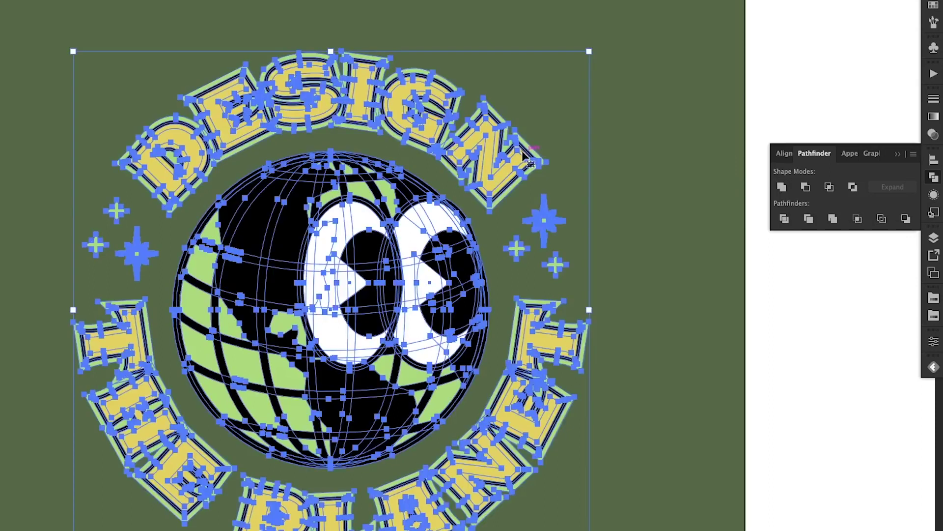
{"action": "left_click", "coordinate": [831, 220]}
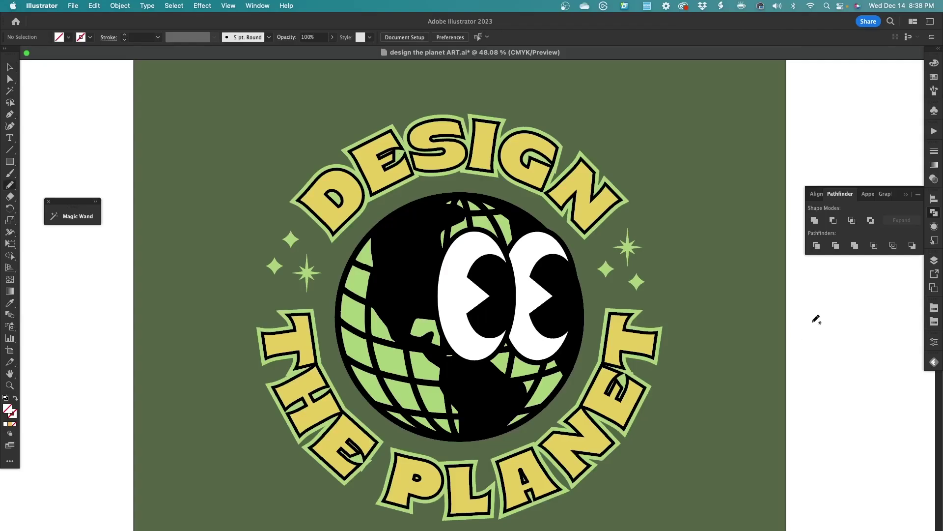
Draw an unfilled, unstroked path beside the artboard, select every matching empty path with the Magic Wand, and delete them all.
{"action": "left_click_drag", "start_coordinate": [815, 308], "coordinate": [815, 333]}
{"action": "left_click_drag", "start_coordinate": [815, 365], "coordinate": [815, 373]}
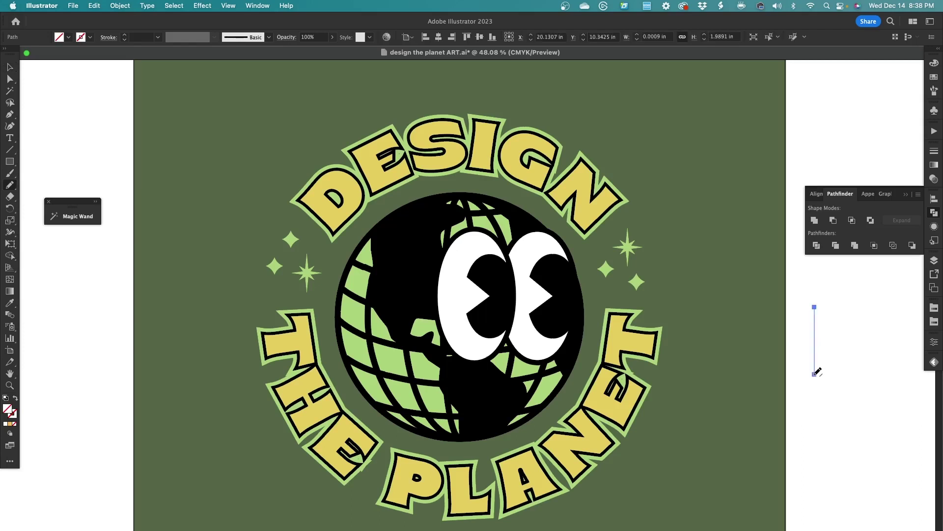
{"action": "key", "text": "y"}
{"action": "left_click", "coordinate": [816, 355]}
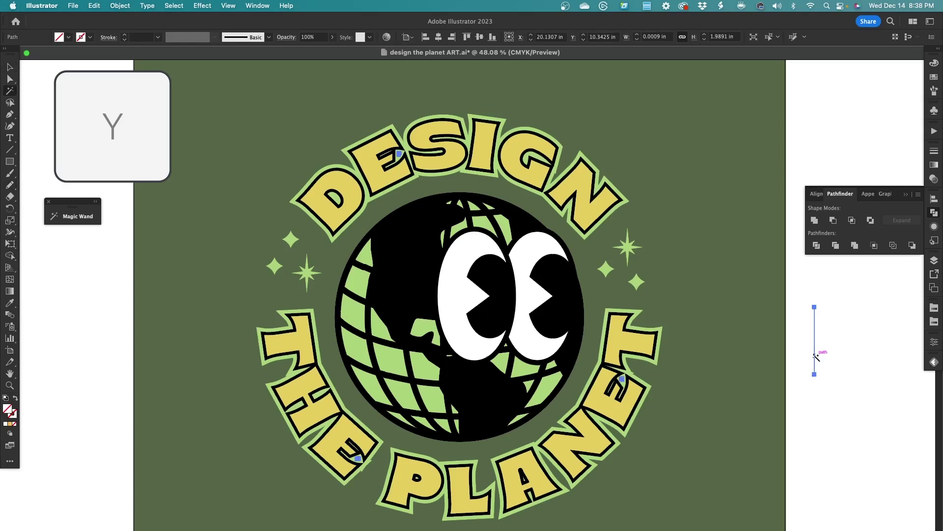
{"action": "key", "text": "v"}
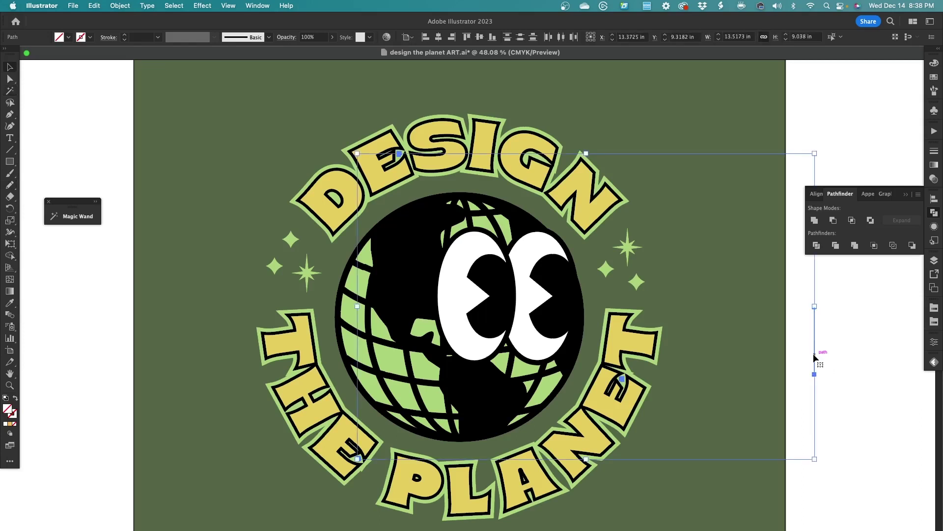
{"action": "key", "text": "Delete"}
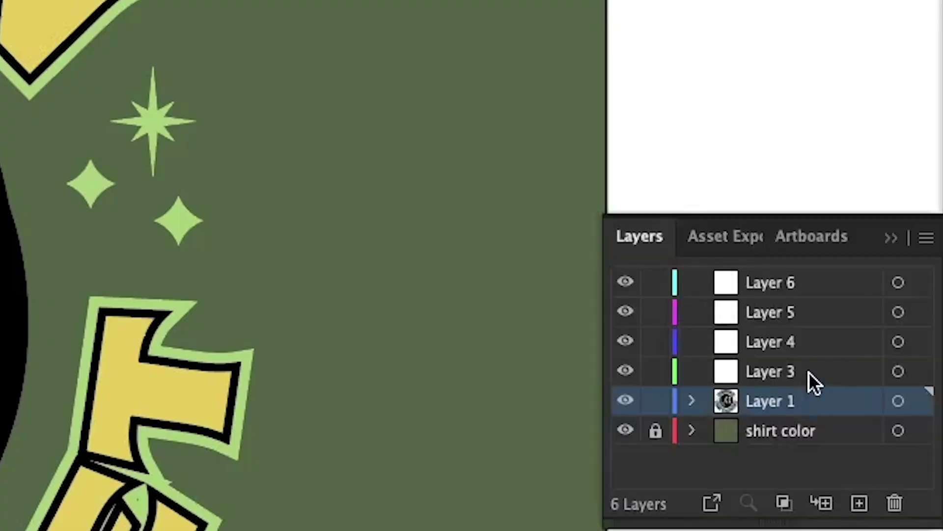
Move all the white shapes onto Layer 5 and all the black shapes onto Layer 6, keeping their positions.
{"action": "left_click", "coordinate": [818, 291]}
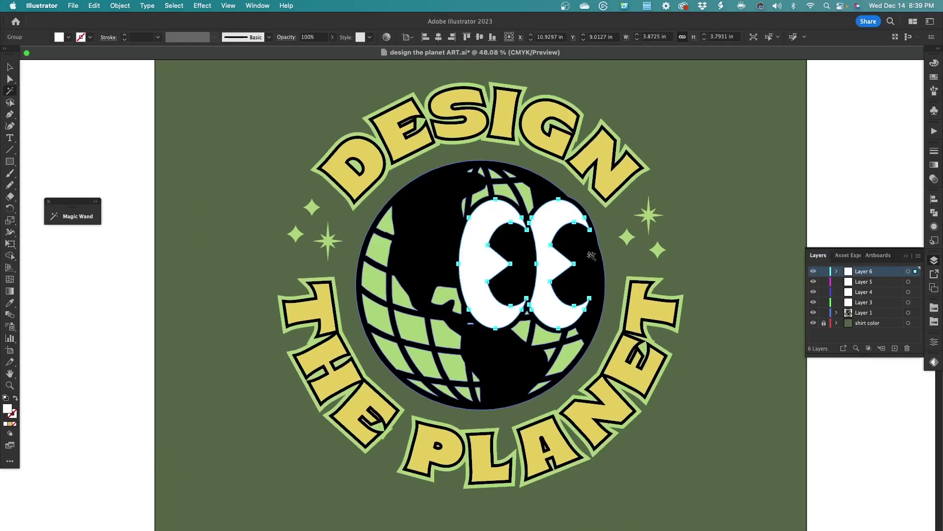
{"action": "key", "text": "super+x"}
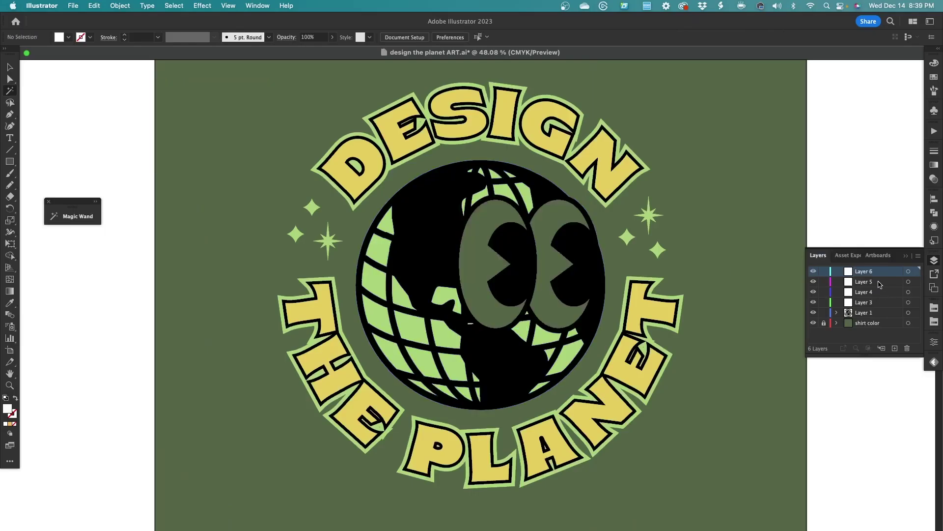
{"action": "left_click", "coordinate": [879, 284]}
{"action": "key", "text": "super+f"}
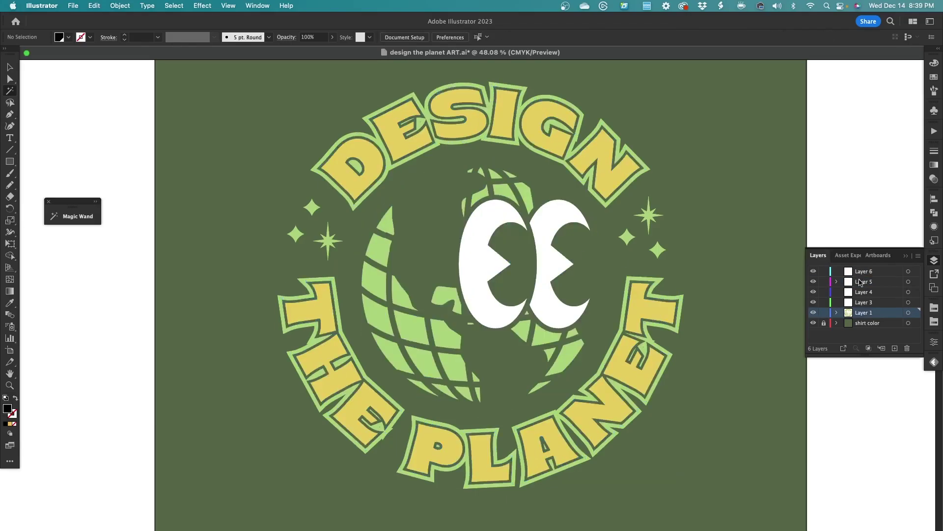
{"action": "left_click", "coordinate": [870, 272]}
{"action": "key", "text": "super+f"}
Move all the light green shapes onto Layer 4 and all the yellow shapes onto Layer 3, keeping their positions.
{"action": "left_click", "coordinate": [419, 355]}
{"action": "key", "text": "super+x"}
{"action": "left_click", "coordinate": [868, 294]}
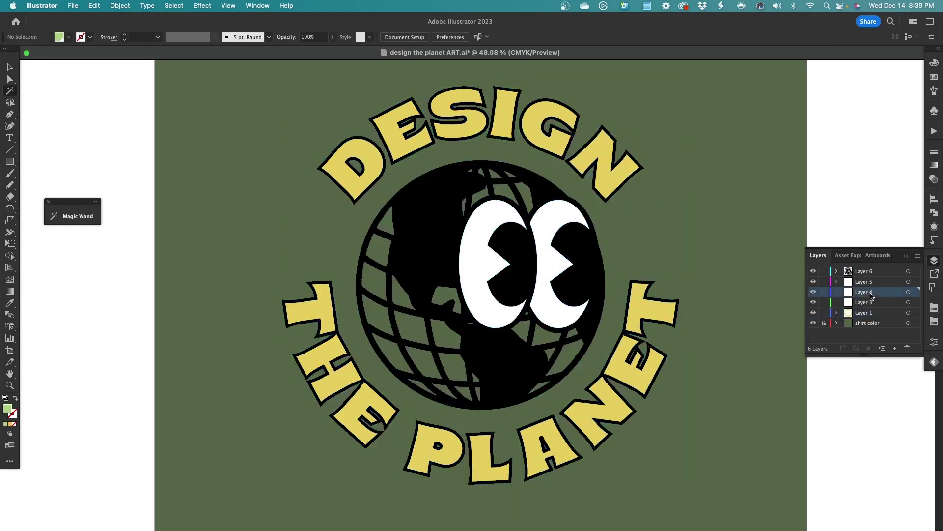
{"action": "key", "text": "super+f"}
{"action": "left_click", "coordinate": [630, 322]}
{"action": "key", "text": "super+x"}
{"action": "left_click", "coordinate": [876, 304]}
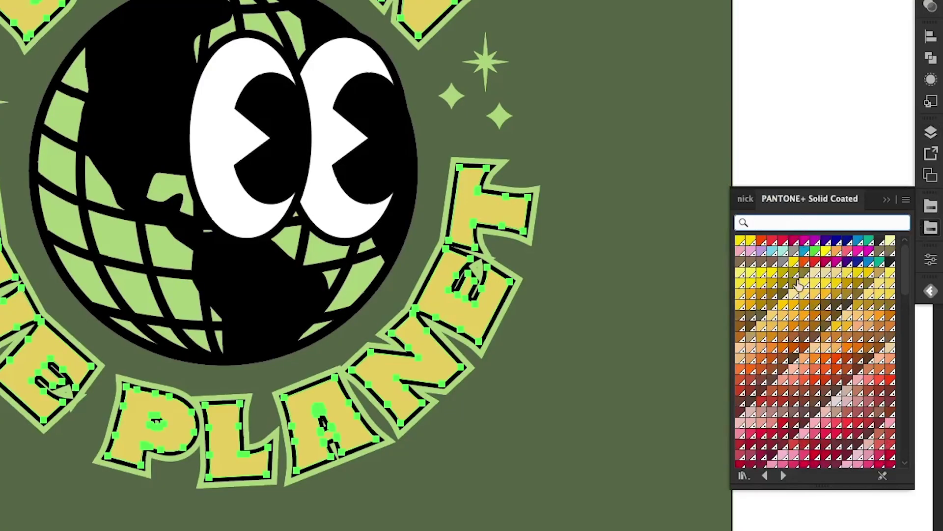
Recolor the yellow lettering with PANTONE 120 C and the light green shapes with PANTONE 366 C from the Solid Coated library.
{"action": "left_click", "coordinate": [868, 295]}
{"action": "left_click", "coordinate": [539, 190]}
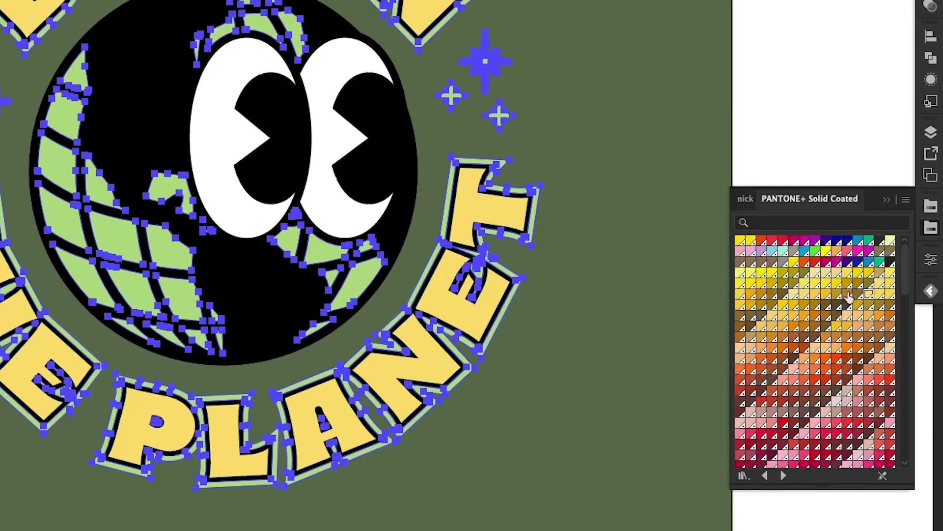
{"action": "scroll", "coordinate": [859, 310], "scroll_direction": "down", "scroll_amount": 10}
{"action": "left_click", "coordinate": [797, 280]}
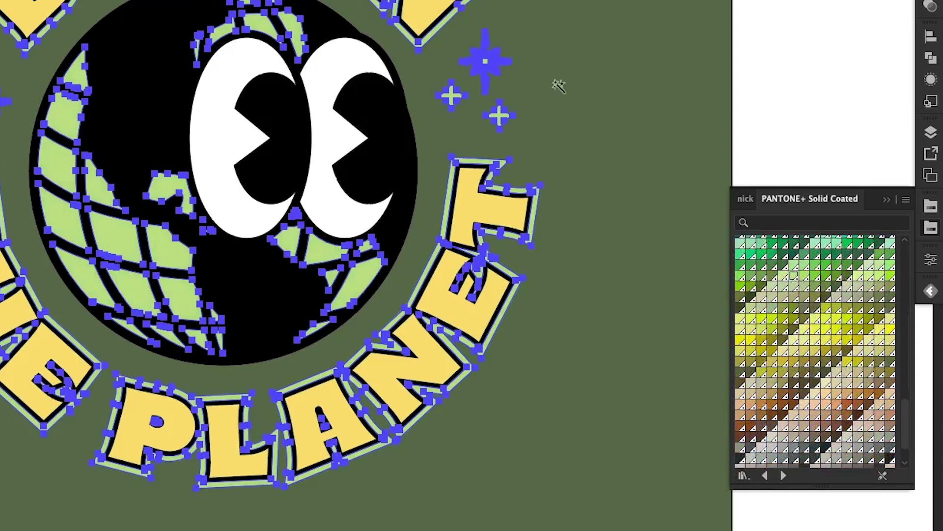
{"action": "left_click", "coordinate": [219, 105]}
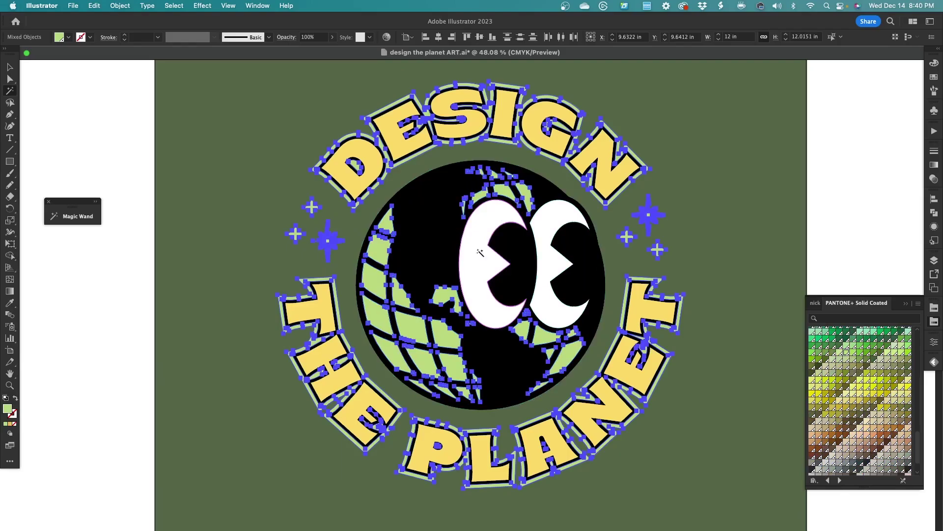
Create a spot color swatch named White Spot from the white fill of the eyes.
{"action": "left_click", "coordinate": [478, 244]}
{"action": "left_click", "coordinate": [934, 79]}
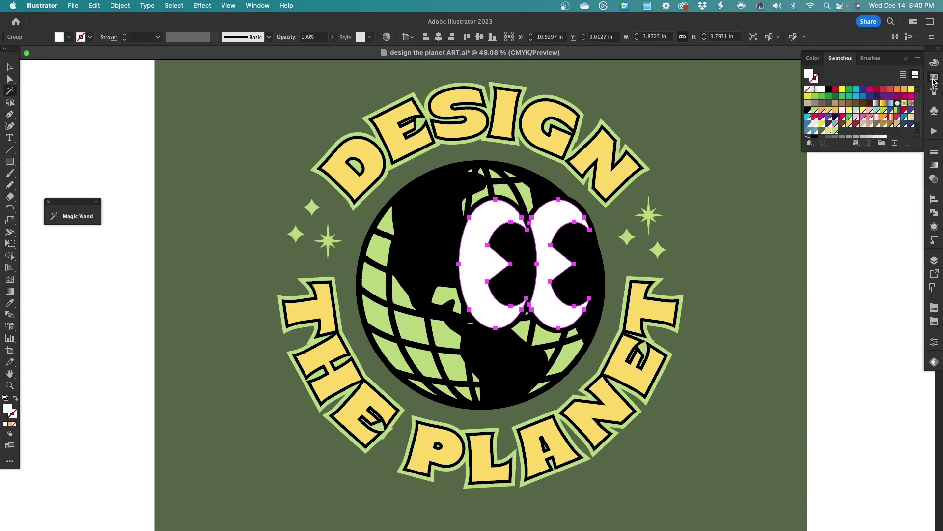
{"action": "left_click", "coordinate": [896, 143]}
{"action": "left_click", "coordinate": [469, 197]}
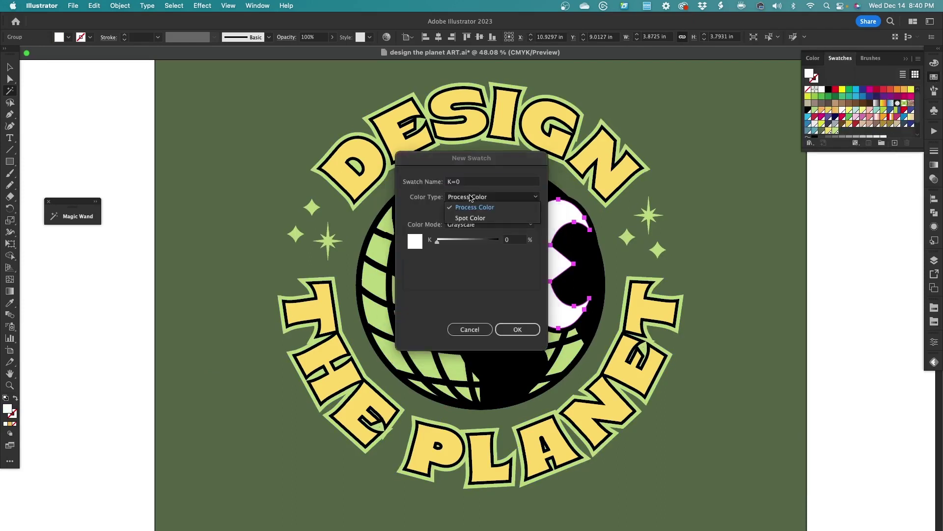
{"action": "left_click", "coordinate": [469, 217]}
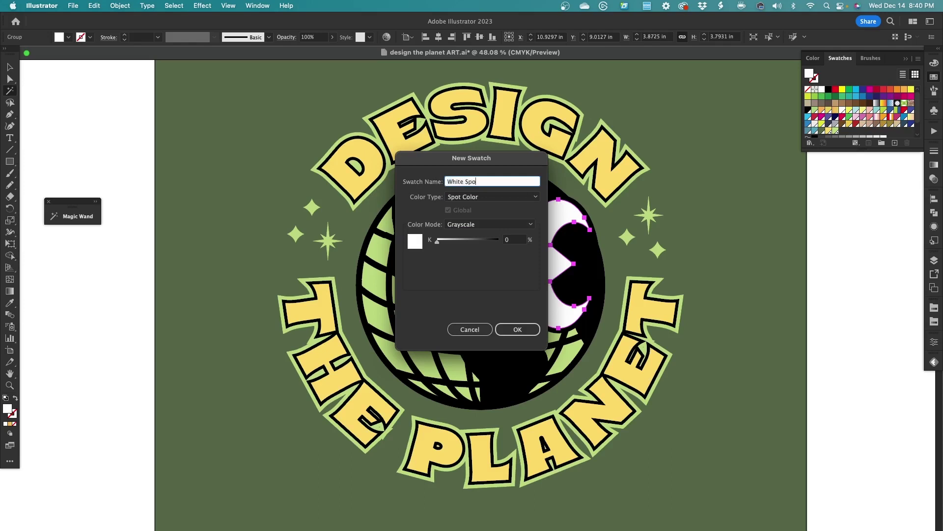
{"action": "left_click", "coordinate": [517, 329]}
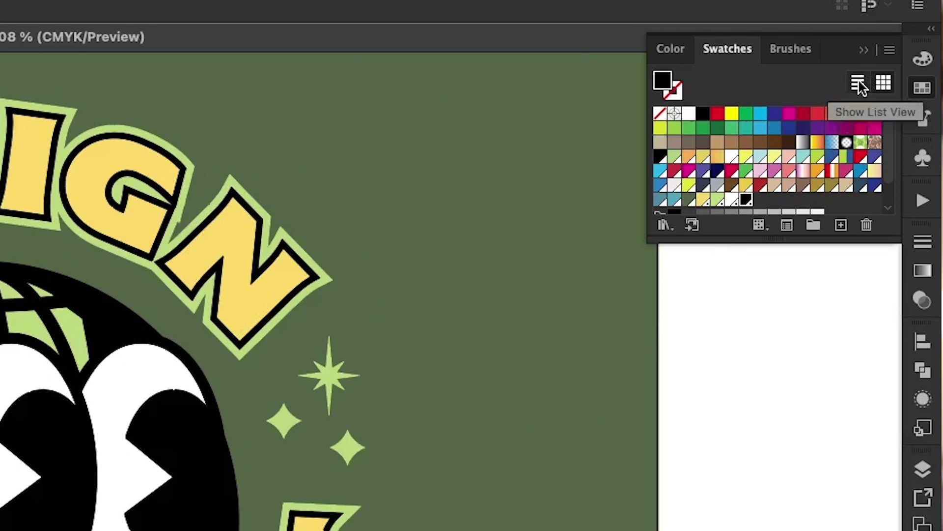
Display the document's swatches as an enlarged list and review them for unneeded colors.
{"action": "left_click", "coordinate": [858, 82]}
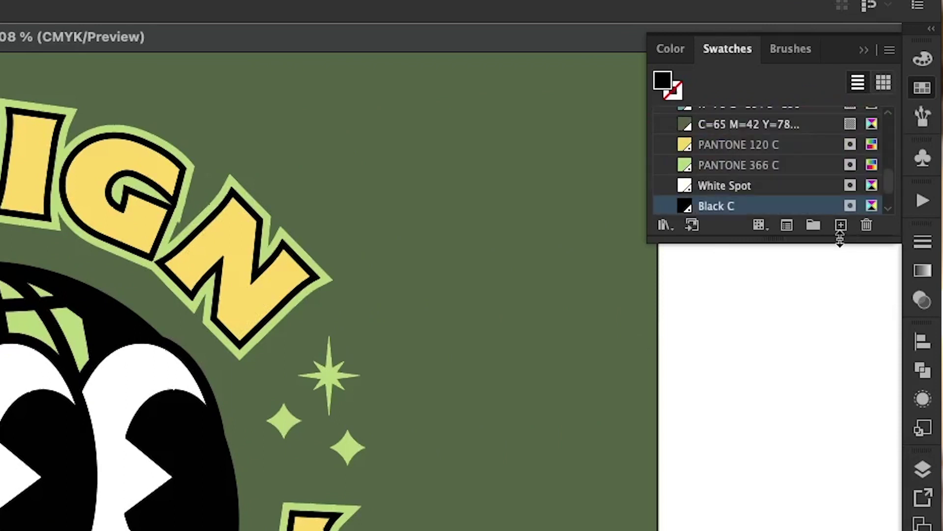
{"action": "left_click_drag", "start_coordinate": [841, 239], "coordinate": [840, 530]}
{"action": "scroll", "coordinate": [766, 319], "scroll_direction": "up", "scroll_amount": 5}
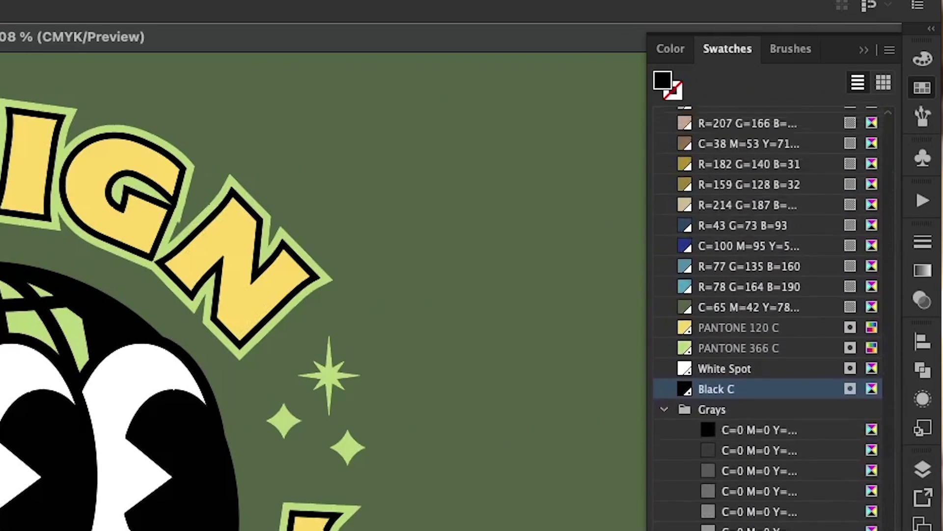
{"action": "scroll", "coordinate": [767, 319], "scroll_direction": "up", "scroll_amount": 4}
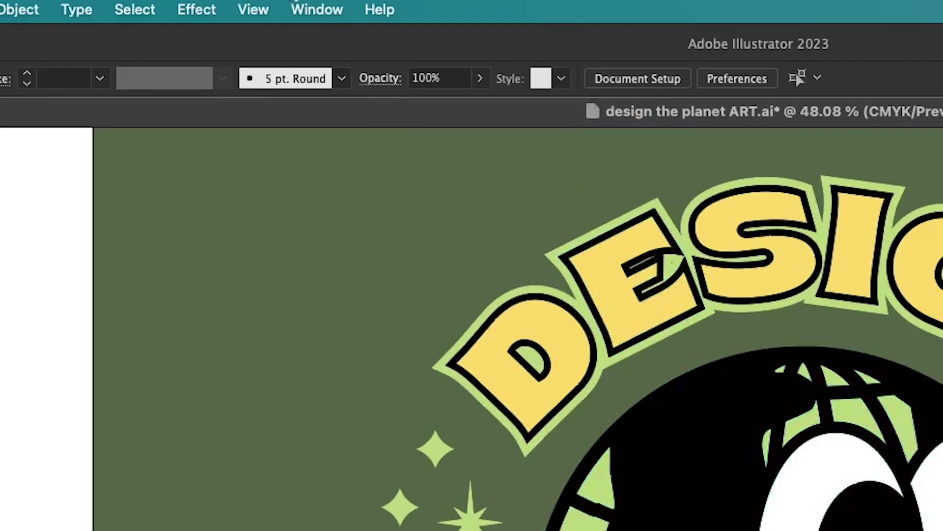
Run the Delete Unused action to clear unused symbols, graphic styles, brushes and swatches from the document.
{"action": "left_click", "coordinate": [257, 6]}
{"action": "left_click", "coordinate": [362, 328]}
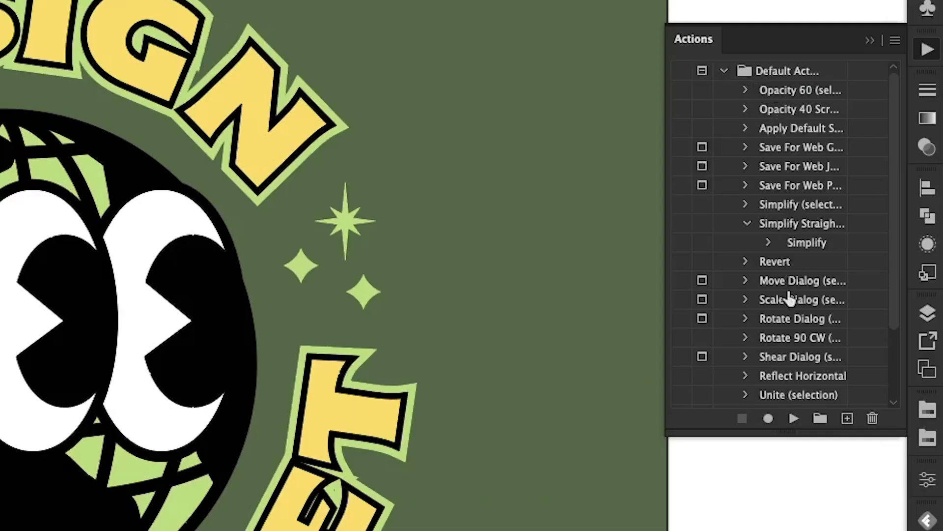
{"action": "scroll", "coordinate": [792, 229], "scroll_direction": "down", "scroll_amount": 2}
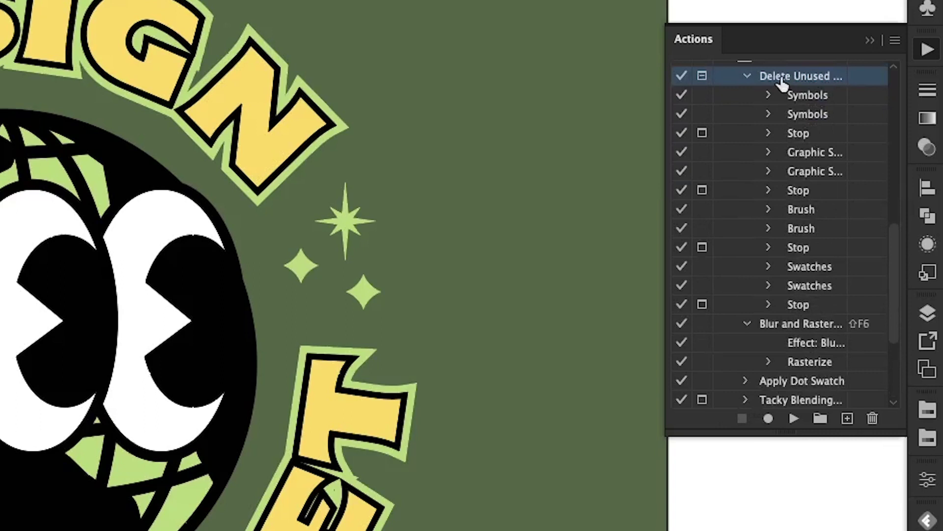
{"action": "left_click", "coordinate": [793, 423]}
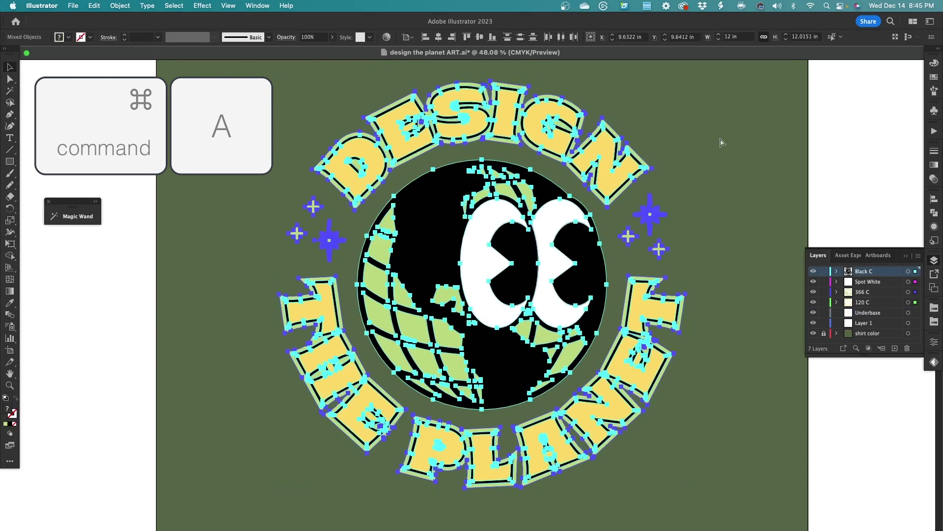
Copy all the artwork, move the Underbase layer above Black C, and paste the copy in front on the Underbase layer.
{"action": "key", "text": "super+c"}
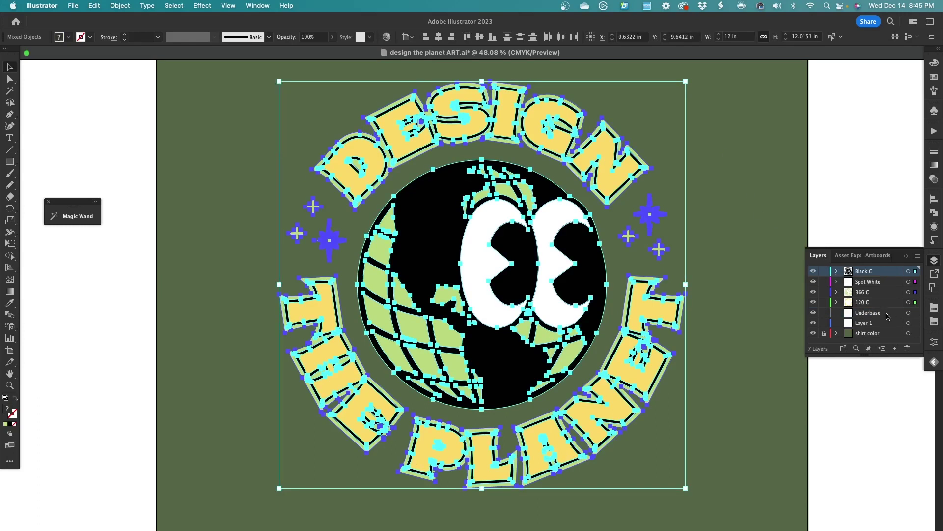
{"action": "left_click", "coordinate": [886, 315]}
{"action": "left_click_drag", "start_coordinate": [894, 316], "coordinate": [880, 271]}
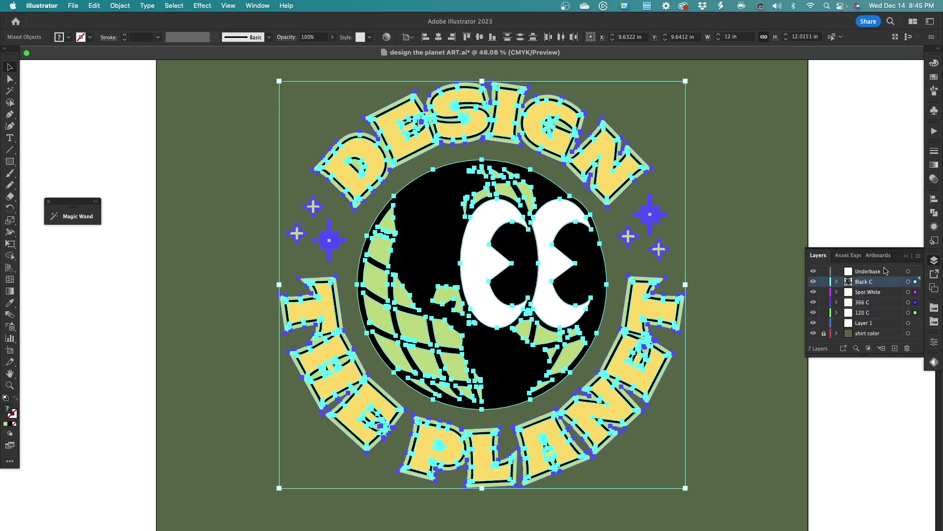
{"action": "left_click", "coordinate": [908, 272]}
{"action": "key", "text": "super+f"}
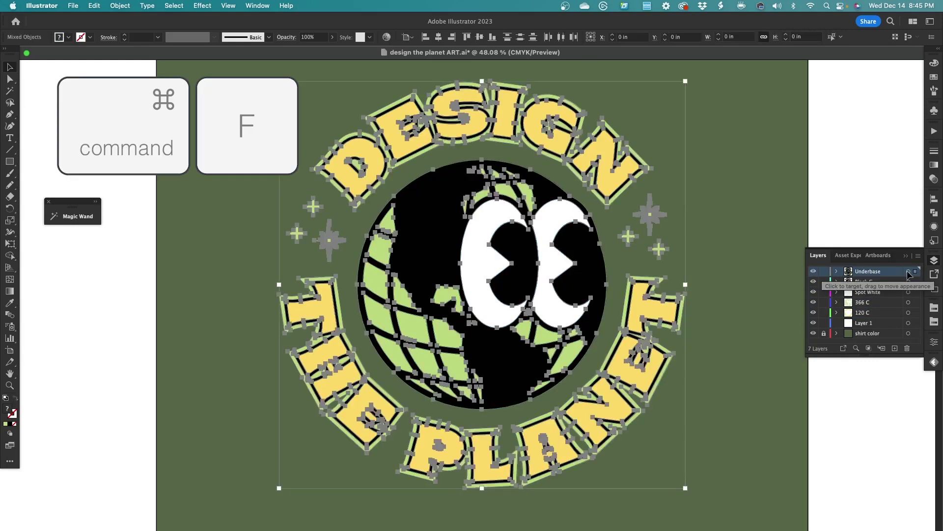
Unite the copied artwork on the Underbase layer into a solid silhouette with Pathfinder.
{"action": "left_click", "coordinate": [935, 213]}
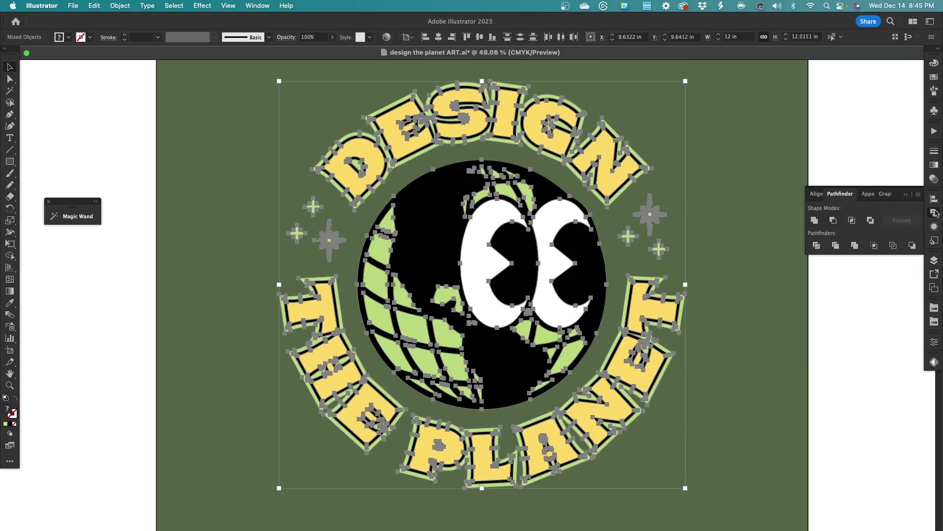
{"action": "left_click", "coordinate": [814, 221]}
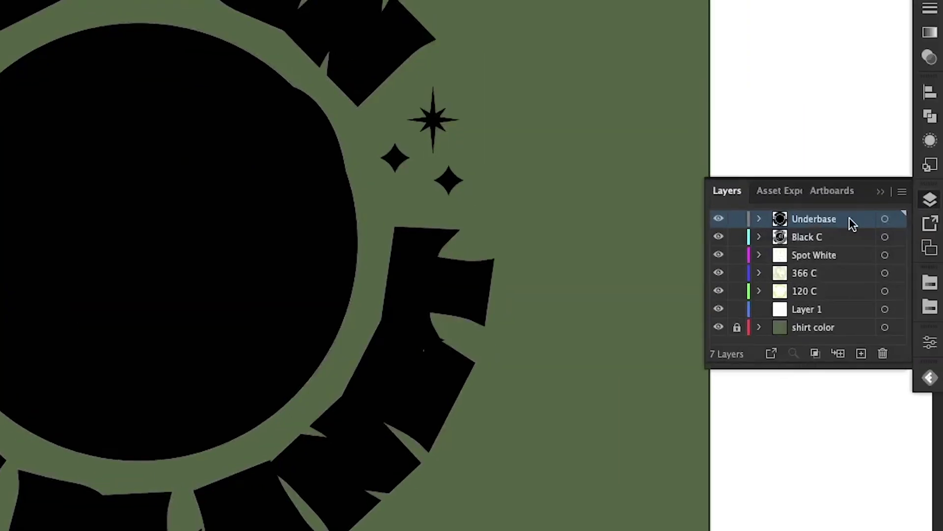
Offset the paths of the Underbase silhouette by -.5 with round joins and a miter limit of 4.
{"action": "left_click", "coordinate": [885, 220]}
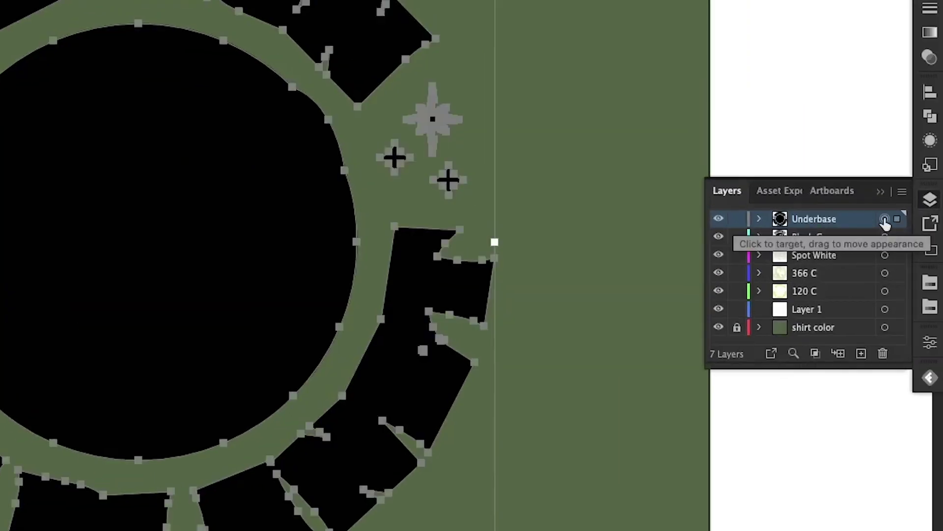
{"action": "left_click", "coordinate": [170, 7]}
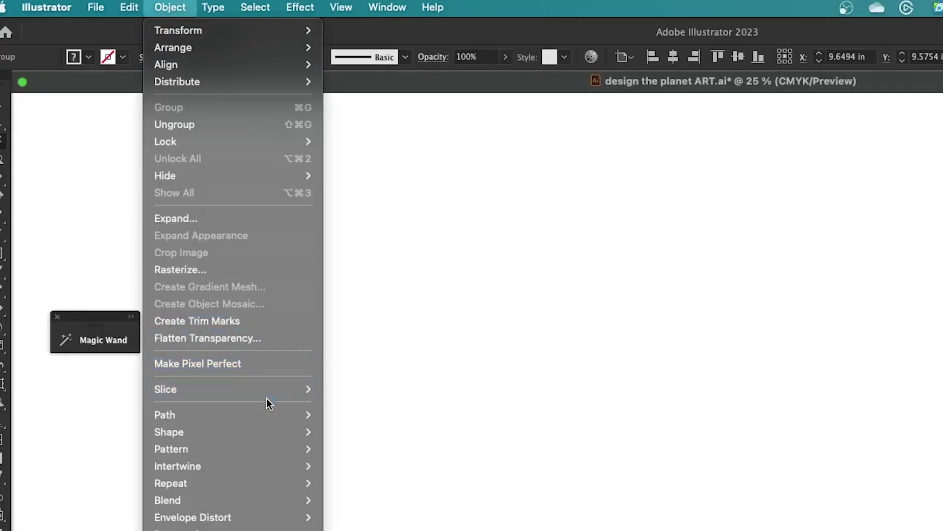
{"action": "mouse_move", "coordinate": [305, 414]}
{"action": "left_click", "coordinate": [368, 473]}
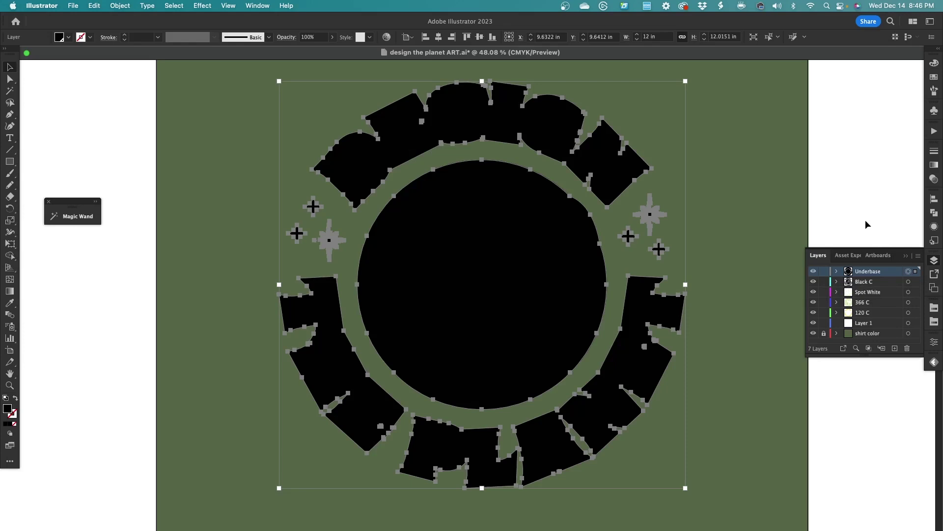
{"action": "key", "text": "super+alt+o"}
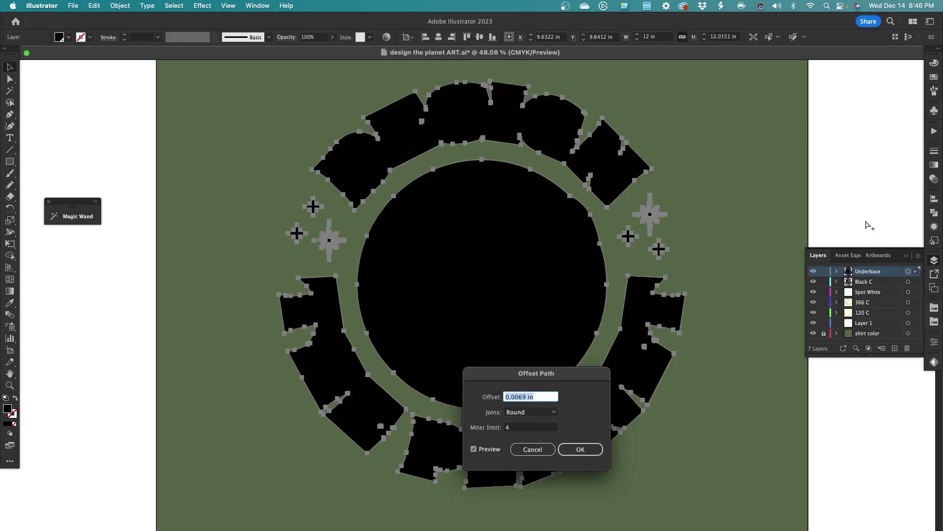
{"action": "type", "text": "-.5"}
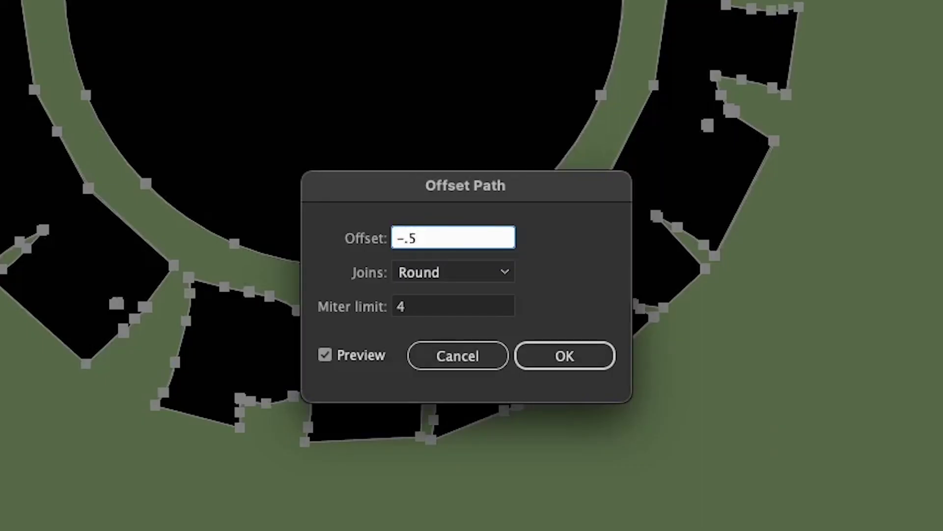
{"action": "key", "text": "Tab"}
{"action": "key", "text": "Return"}
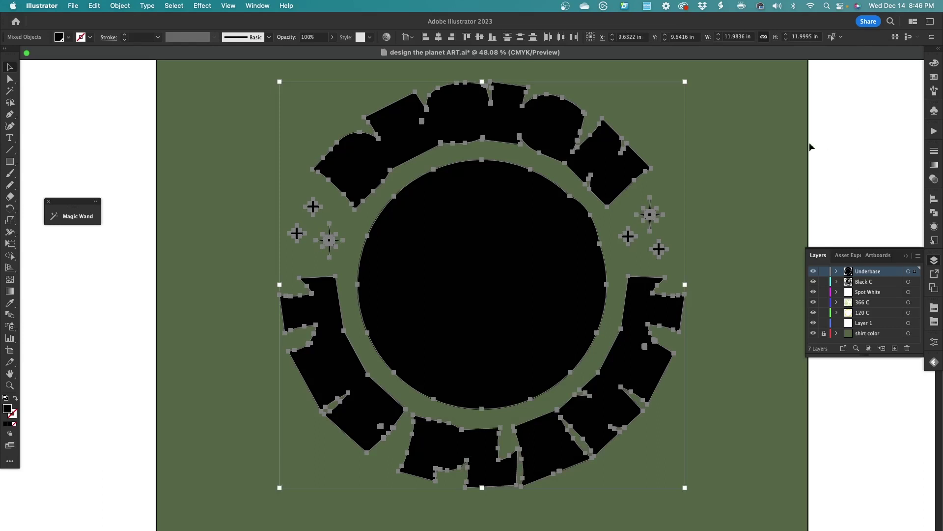
Cut the offset shapes, delete the original silhouette from the Underbase layer, then paste the offset shapes back in place and group them.
{"action": "key", "text": "super+x"}
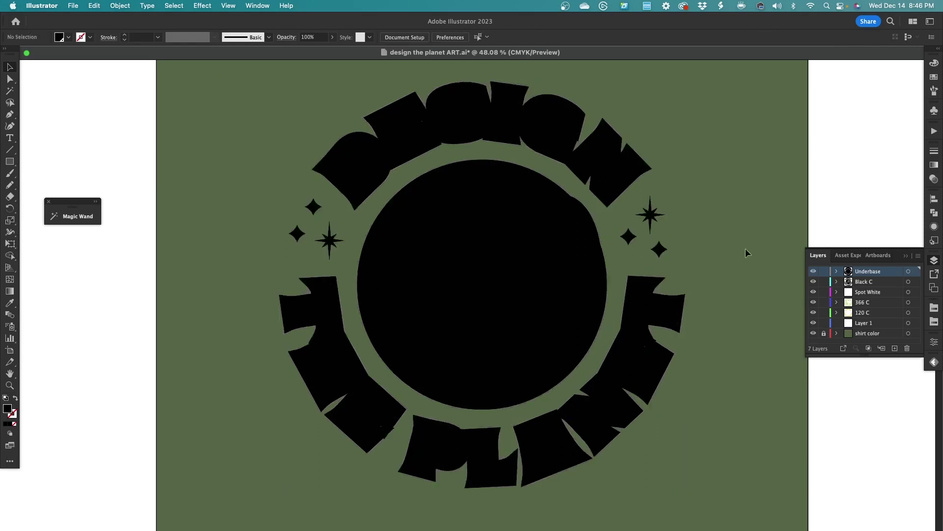
{"action": "left_click", "coordinate": [908, 271]}
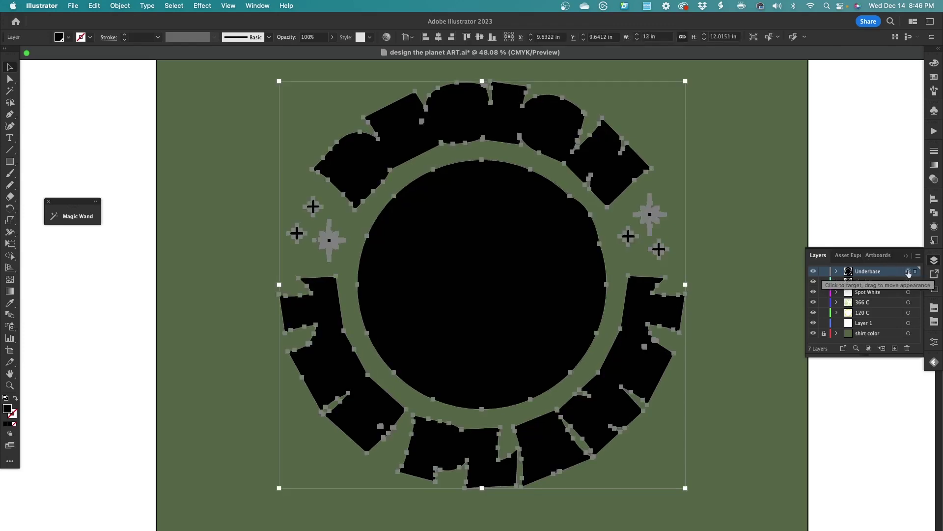
{"action": "key", "text": "Delete"}
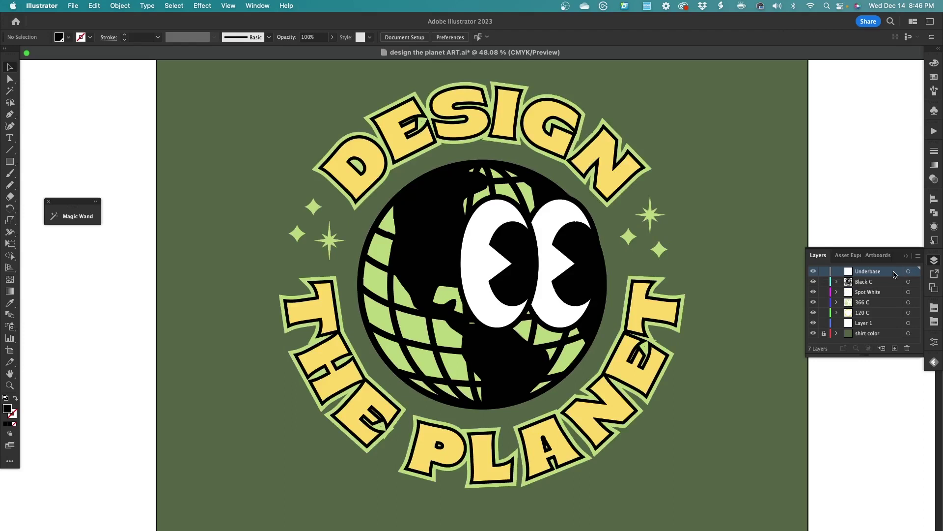
{"action": "key", "text": "super+f"}
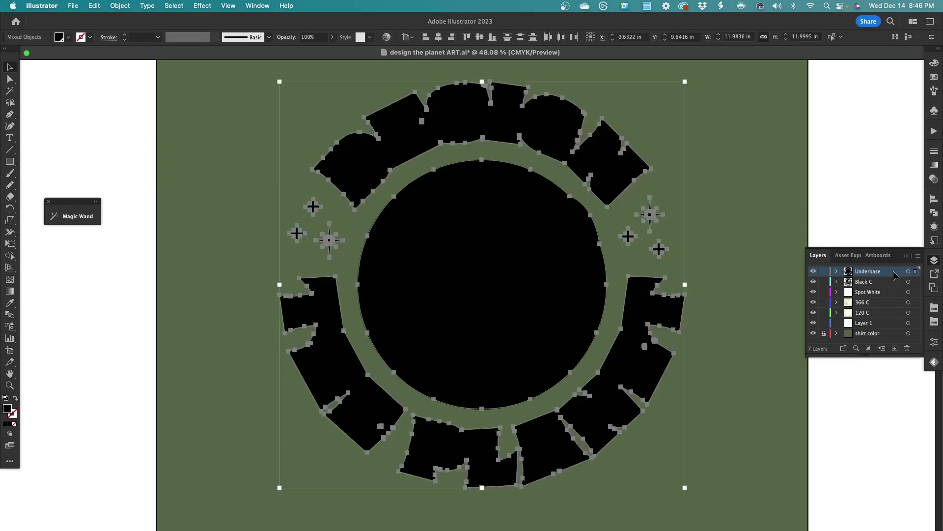
{"action": "key", "text": "super+g"}
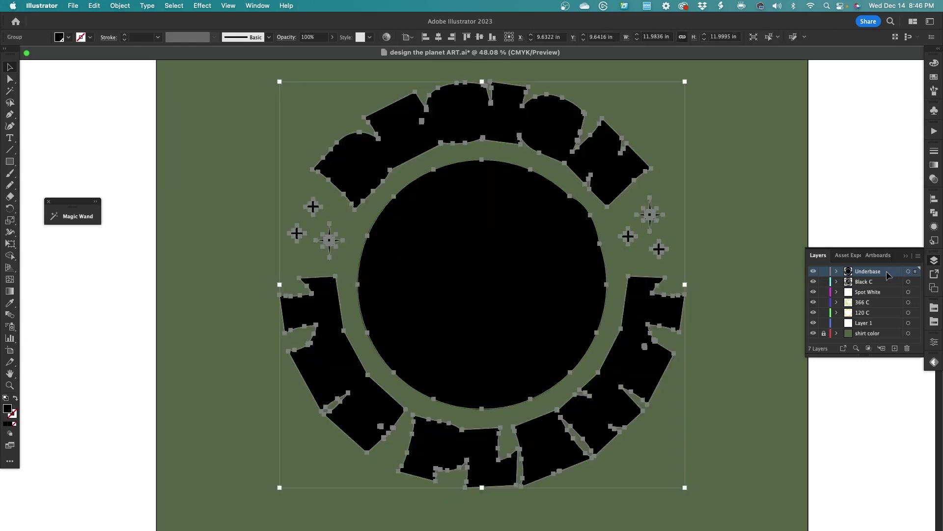
Create a CMYK spot swatch named Underbase with C 100, M 2, Y 32, K 5, and fill the underbase group with it.
{"action": "left_click", "coordinate": [933, 77]}
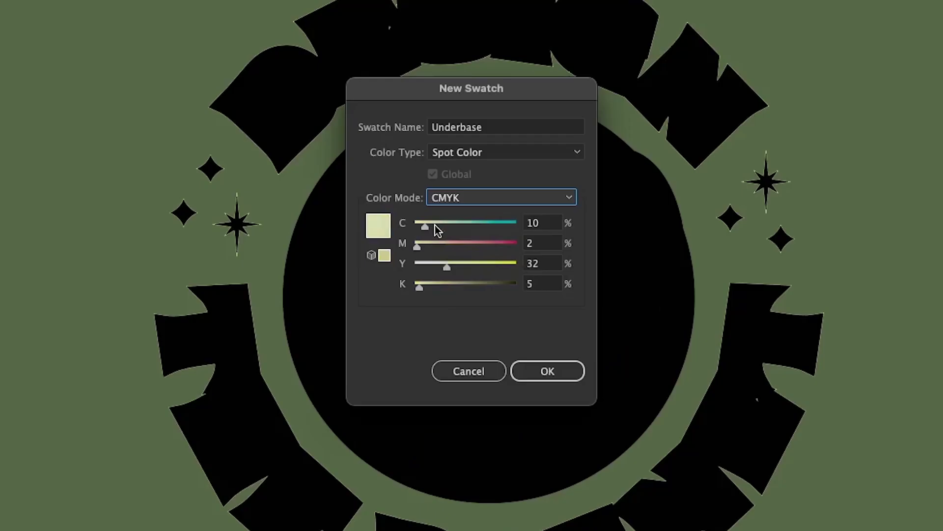
{"action": "left_click_drag", "start_coordinate": [434, 226], "coordinate": [532, 229]}
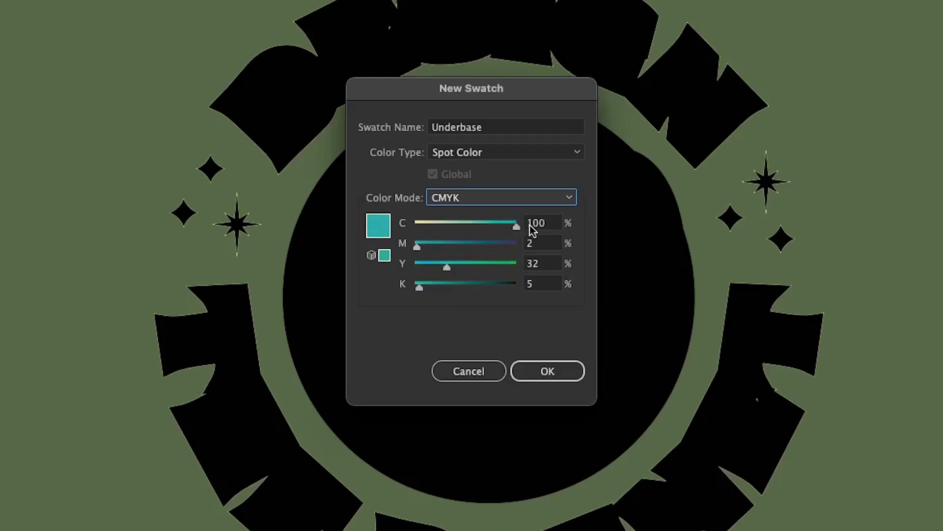
{"action": "left_click", "coordinate": [544, 371]}
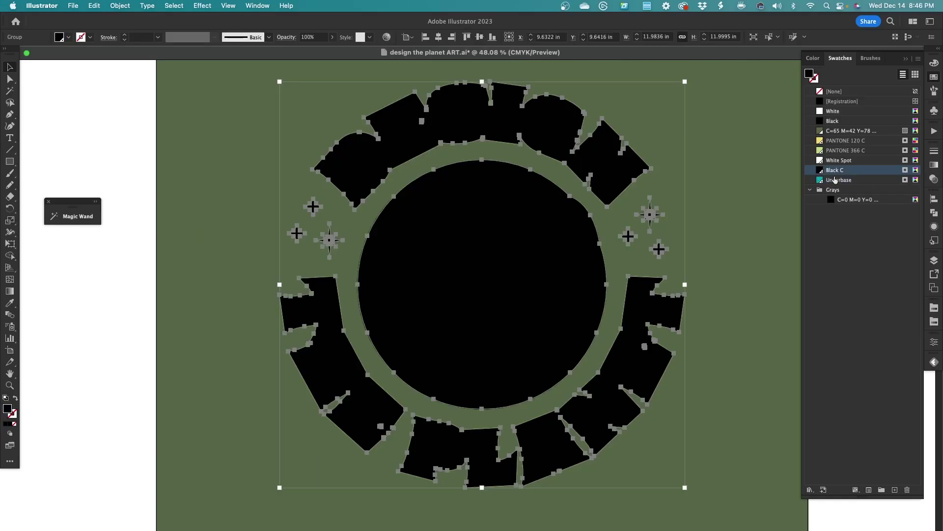
{"action": "left_click", "coordinate": [835, 180]}
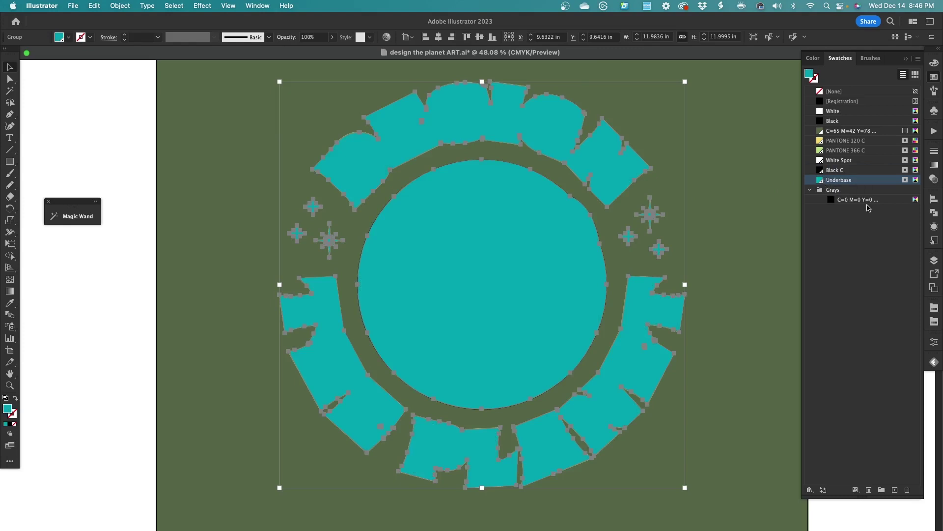
{"action": "key", "text": "super+shift+a"}
{"action": "key", "text": "z"}
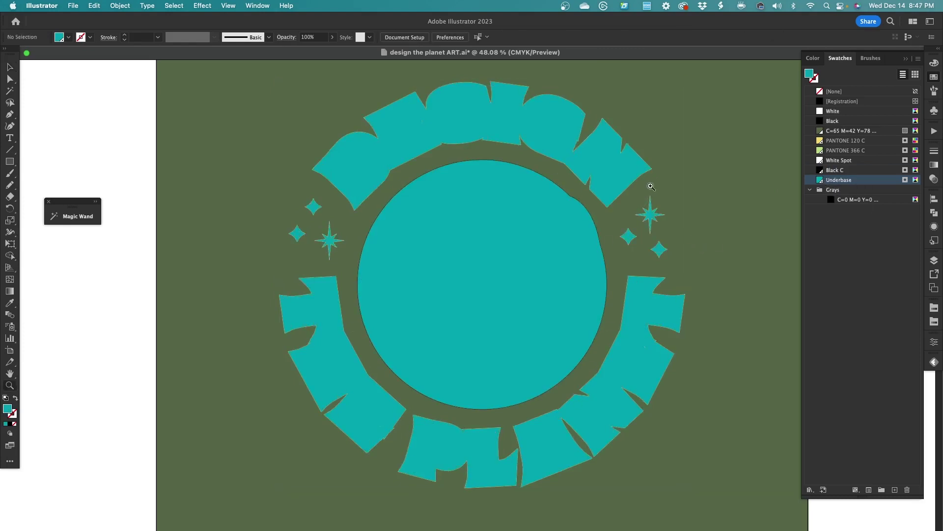
Examine the choked edges of the Underbase around the globe, lettering and stars against the artwork above it.
{"action": "left_click_drag", "start_coordinate": [652, 186], "coordinate": [548, 292]}
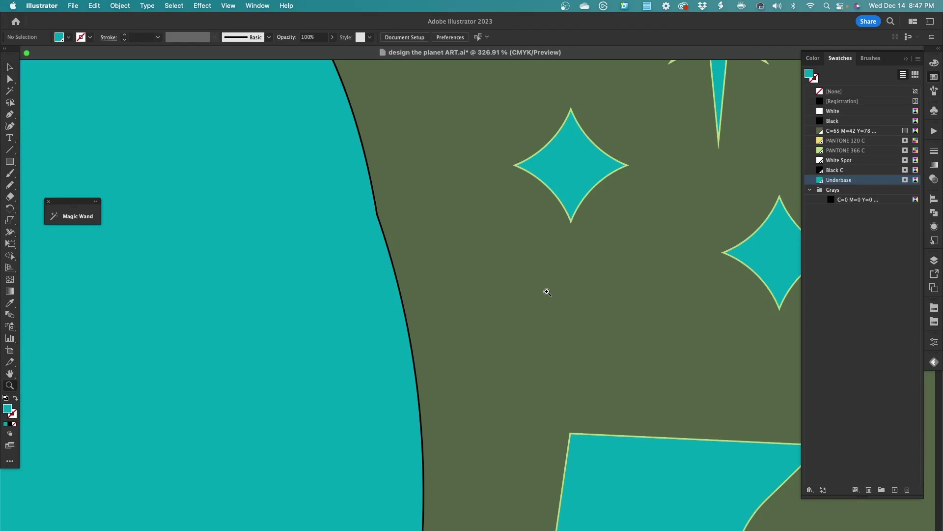
{"action": "left_click_drag", "start_coordinate": [561, 213], "coordinate": [565, 437]}
{"action": "left_click_drag", "start_coordinate": [446, 156], "coordinate": [602, 379]}
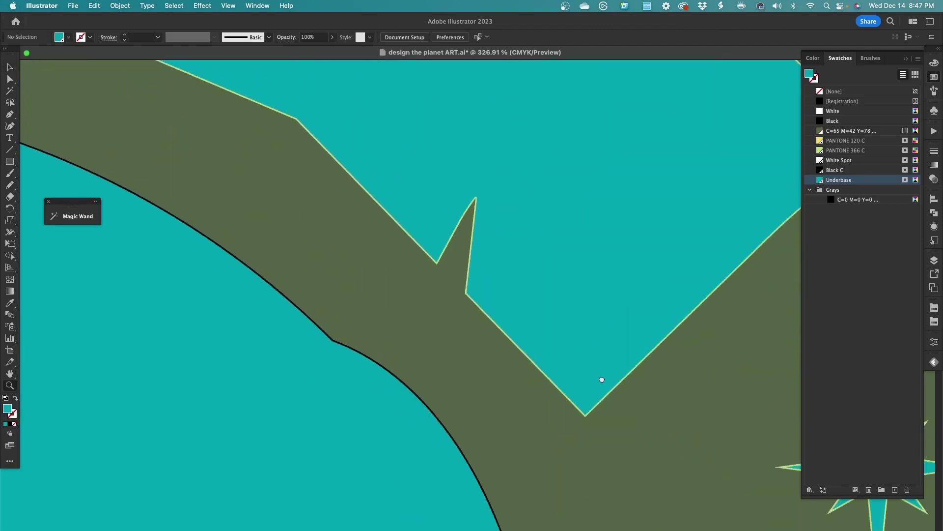
{"action": "left_click_drag", "start_coordinate": [495, 290], "coordinate": [628, 376]}
{"action": "left_click_drag", "start_coordinate": [405, 293], "coordinate": [655, 447]}
{"action": "left_click_drag", "start_coordinate": [470, 345], "coordinate": [721, 392]}
{"action": "left_click_drag", "start_coordinate": [521, 393], "coordinate": [703, 335]}
{"action": "key", "text": "super+0"}
Place registration marks centered above and below the artwork on the registration layer and fill them with the [Registration] swatch.
{"action": "left_click", "coordinate": [934, 261]}
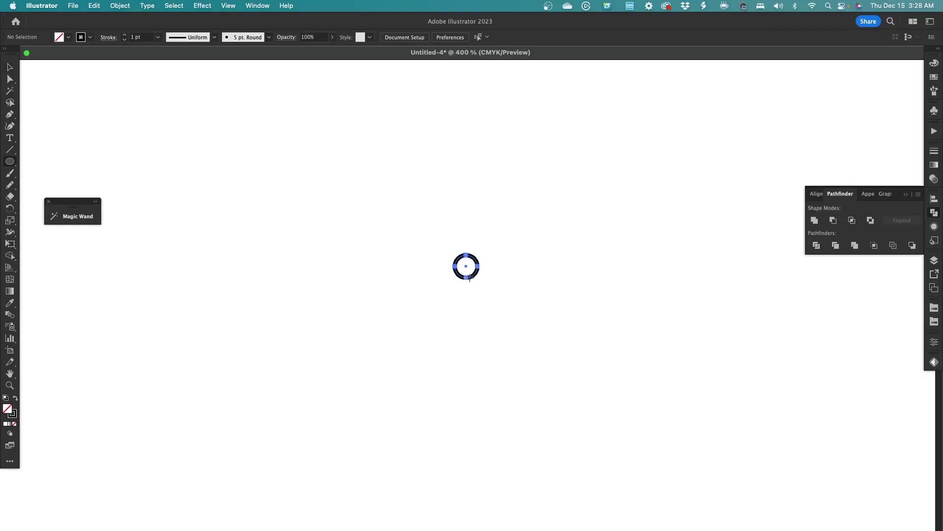
{"action": "key", "text": "backslash"}
{"action": "mouse_move", "coordinate": [480, 240]}
{"action": "left_mouse_down"}
{"action": "mouse_move", "coordinate": [479, 321]}
{"action": "mouse_move", "coordinate": [455, 228]}
{"action": "left_mouse_up"}
{"action": "key", "text": "r"}
{"action": "key", "text": "v"}
{"action": "key", "text": "super+a"}
{"action": "left_click", "coordinate": [439, 37]}
{"action": "left_click", "coordinate": [479, 36]}
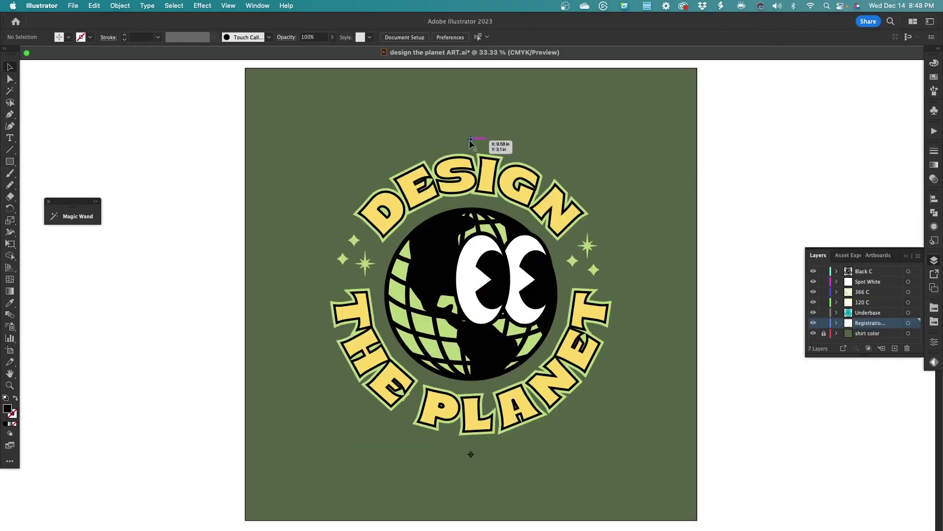
{"action": "left_click_drag", "start_coordinate": [469, 452], "coordinate": [471, 450]}
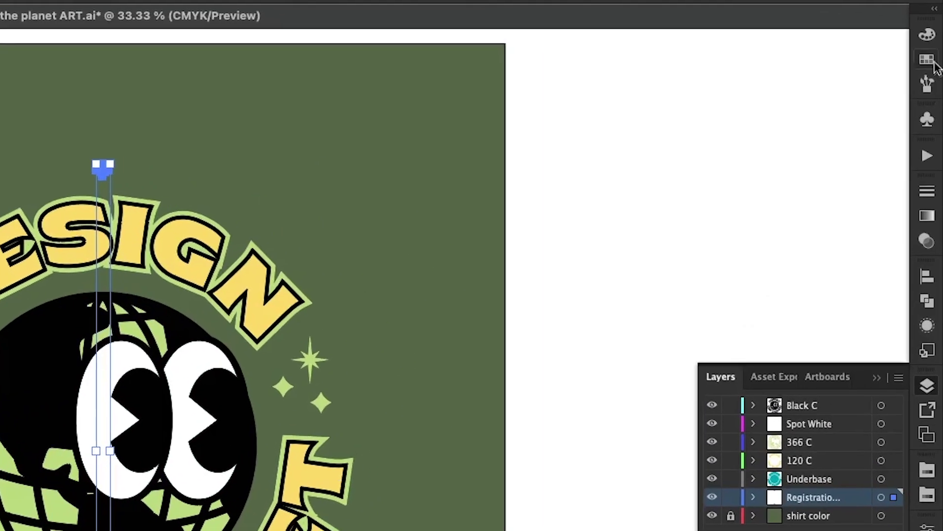
{"action": "left_click", "coordinate": [933, 77]}
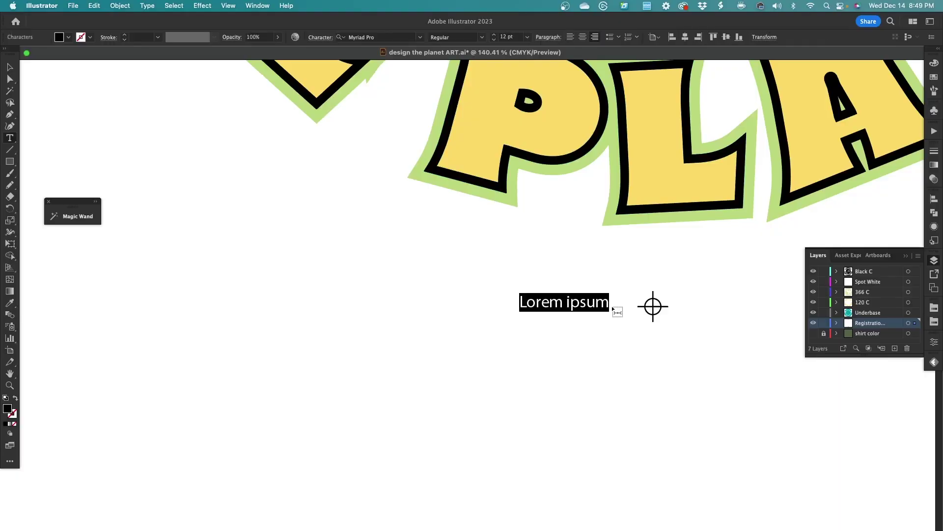
Add the text label "Design The Planet T-Shirt" beside the lower registration mark.
{"action": "type", "text": "Design The Pla"}
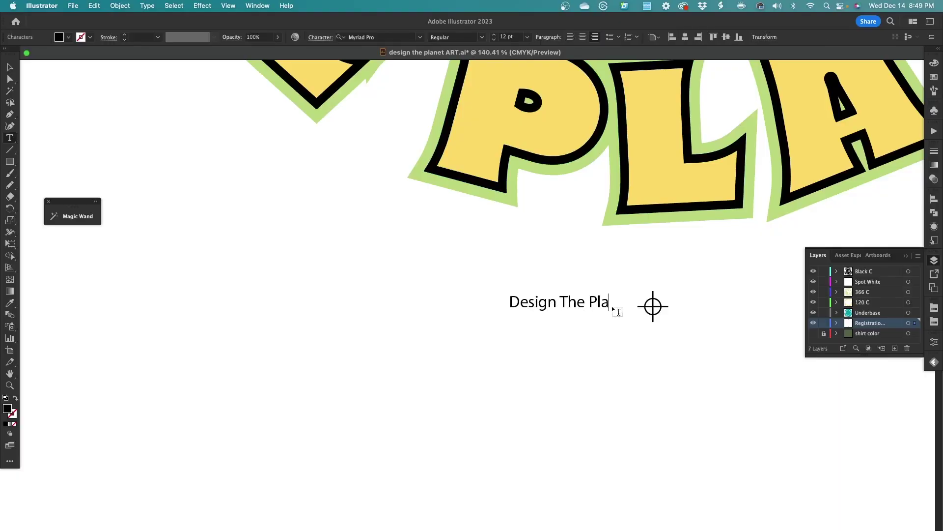
{"action": "type", "text": "net T-Shirt"}
{"action": "key", "text": "Escape"}
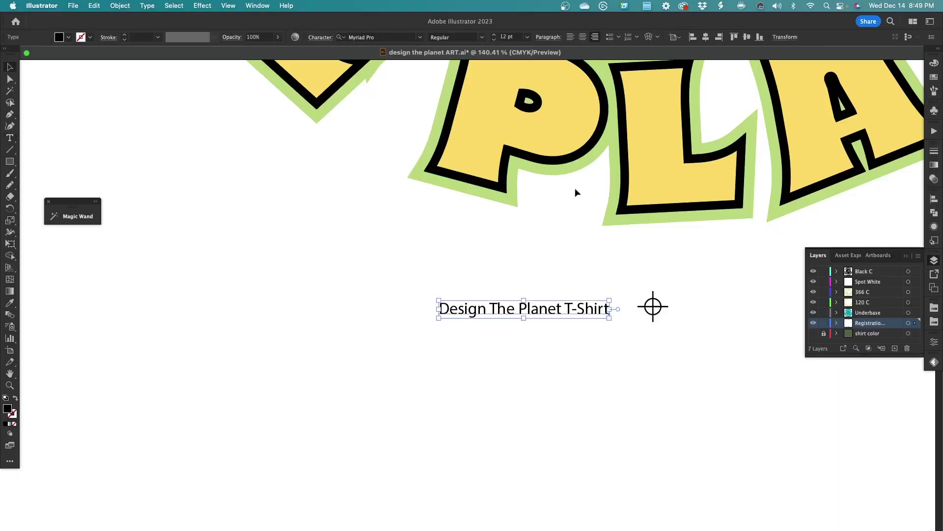
Add the label "Front" on the other side of the lower registration mark, level with the title, and fill the title with [Registration].
{"action": "scroll", "coordinate": [575, 191], "scroll_direction": "right", "scroll_amount": 5}
{"action": "left_click", "coordinate": [476, 312]}
{"action": "type", "text": "Front"}
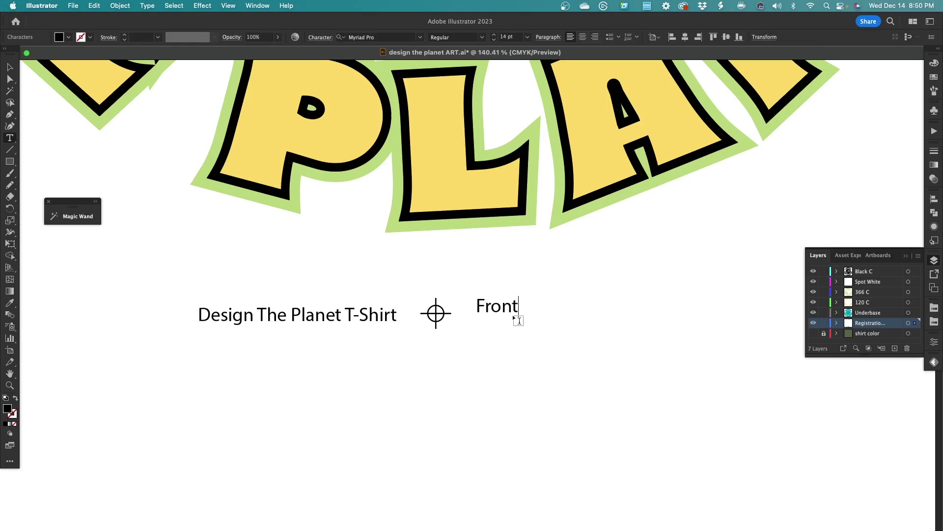
{"action": "key", "text": "Escape"}
{"action": "left_click_drag", "start_coordinate": [489, 308], "coordinate": [489, 316]}
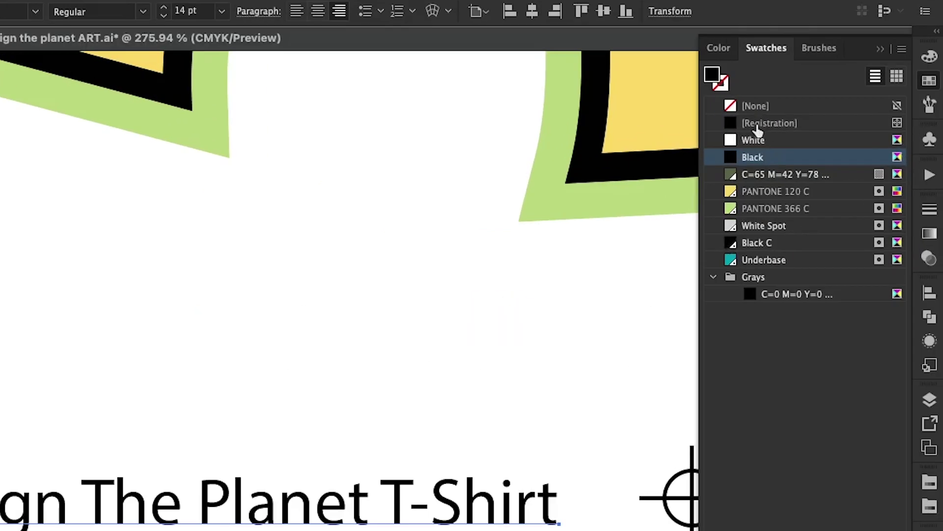
{"action": "left_click", "coordinate": [840, 102]}
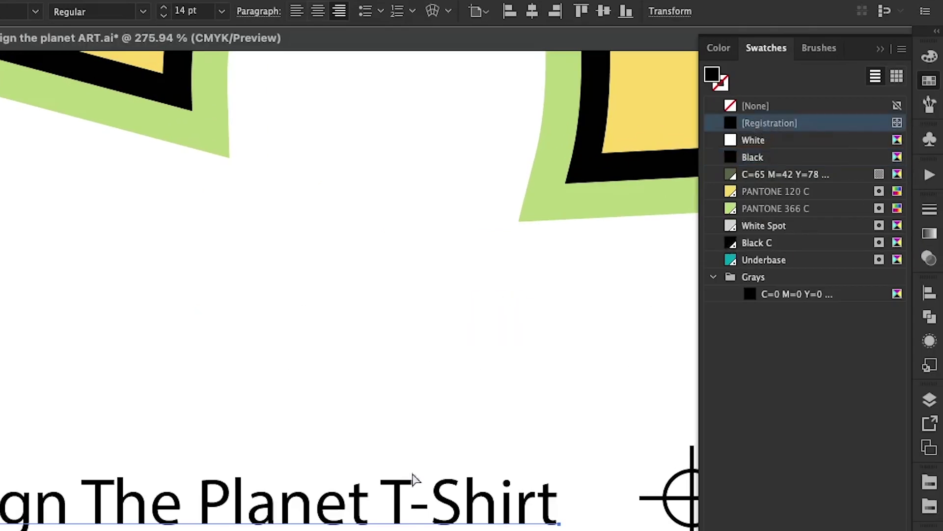
{"action": "left_click_drag", "start_coordinate": [520, 446], "coordinate": [214, 436]}
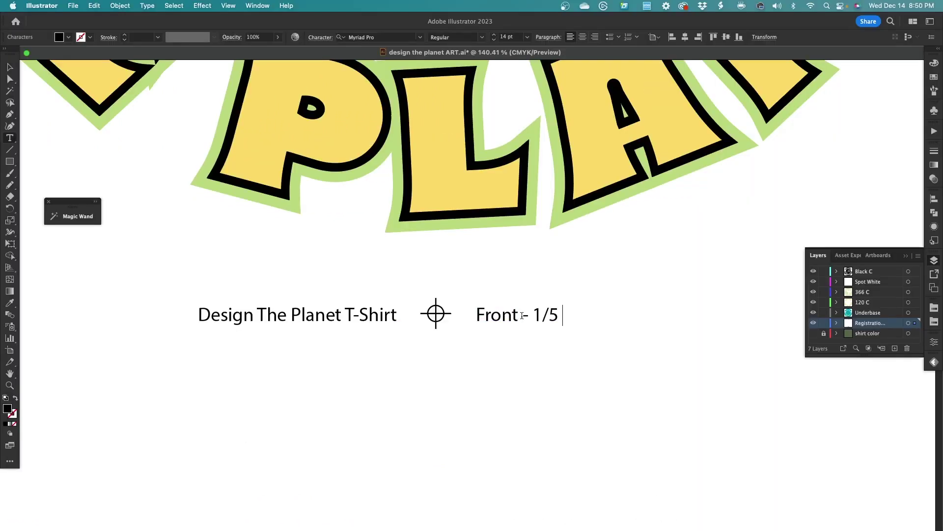
Extend the Front label to read "Front - 1/5 Spot White 2/5 Black C 3/5 366 C 4/5 120 C 5/5 Underbase".
{"action": "type", "text": "White"}
{"action": "left_click_drag", "start_coordinate": [659, 315], "coordinate": [491, 311]}
{"action": "key", "text": "BackSpace"}
{"action": "key", "text": "BackSpace"}
{"action": "key", "text": "BackSpace"}
{"action": "key", "text": "BackSpace"}
{"action": "key", "text": "BackSpace"}
{"action": "type", "text": "Spot White 2/5 Black C 3/5 366 "}
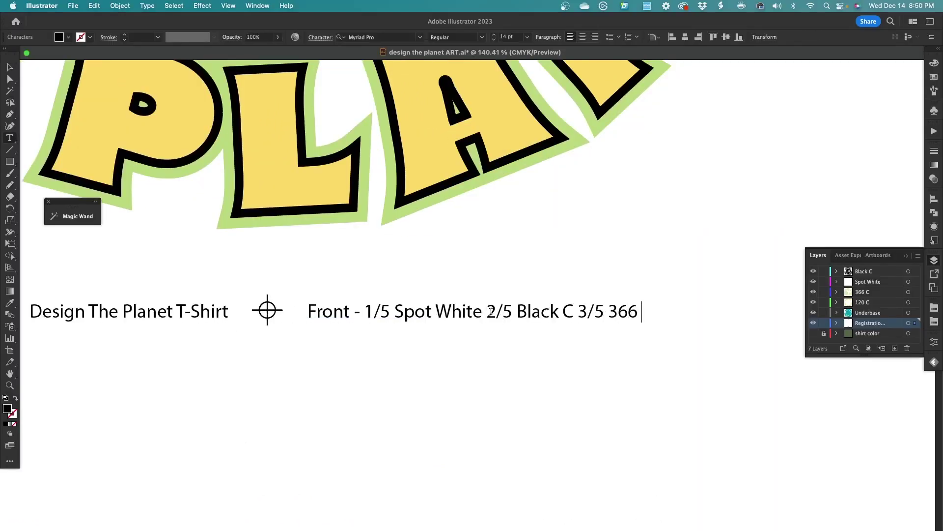
{"action": "type", "text": " C 4/5 120"}
{"action": "type", "text": "C 5/5 Underbase"}
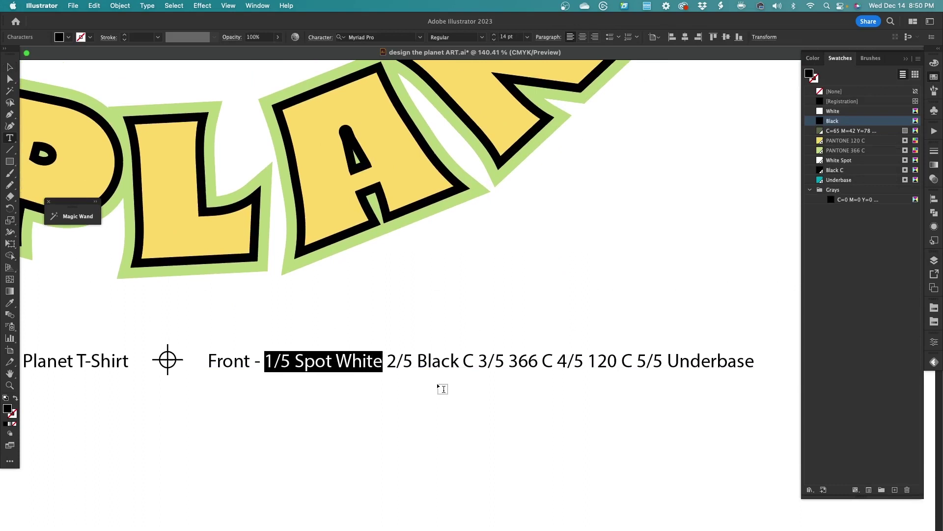
Change the White Spot swatch to a light gray and color each ink name in the label with its matching spot swatch.
{"action": "double_click", "coordinate": [839, 160]}
{"action": "left_click", "coordinate": [707, 271]}
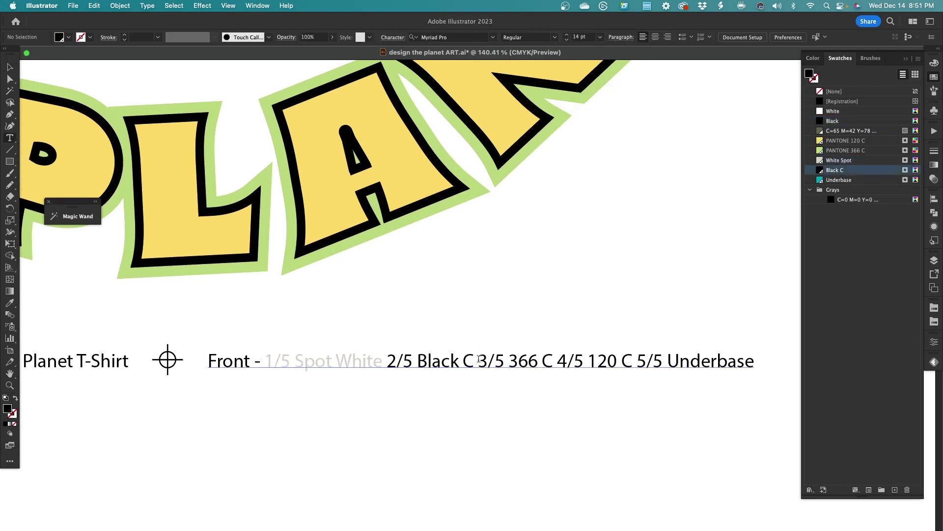
{"action": "left_click", "coordinate": [838, 180]}
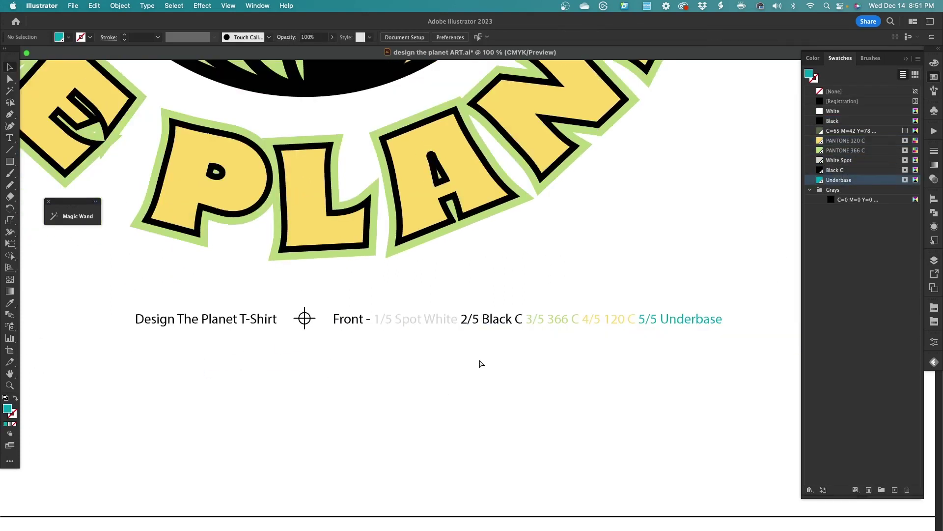
Open Separations Preview for the whole design and turn on Overprint Preview.
{"action": "key", "text": "super+minus"}
{"action": "left_click_drag", "start_coordinate": [460, 319], "coordinate": [461, 334]}
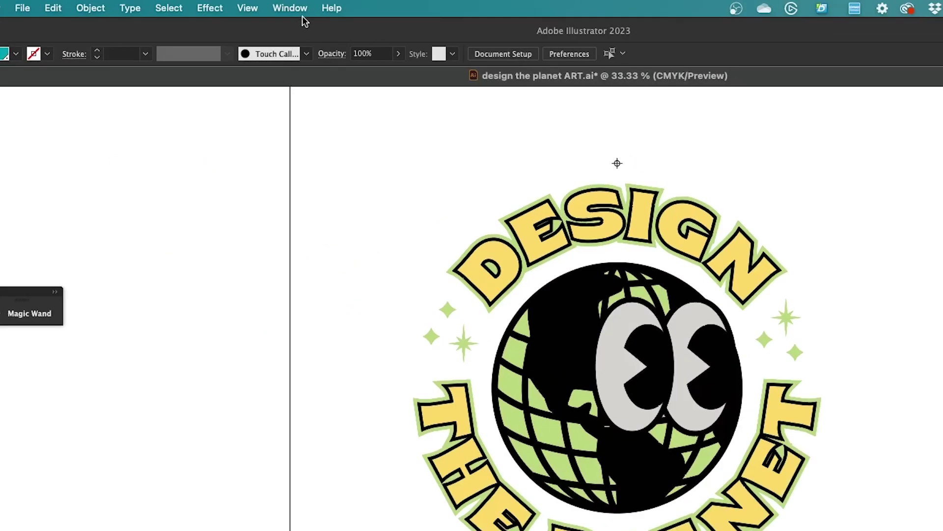
{"action": "left_click", "coordinate": [291, 8]}
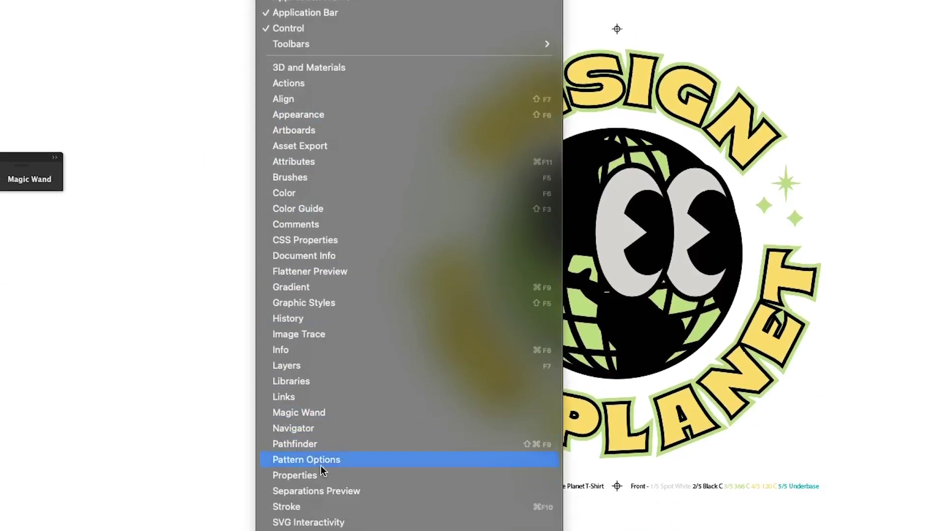
{"action": "left_click", "coordinate": [322, 435]}
Check the spot separations by hiding and reshowing Black C, PANTONE 120 C, PANTONE 366 C, Underbase and White Spot in turn.
{"action": "left_click", "coordinate": [651, 241]}
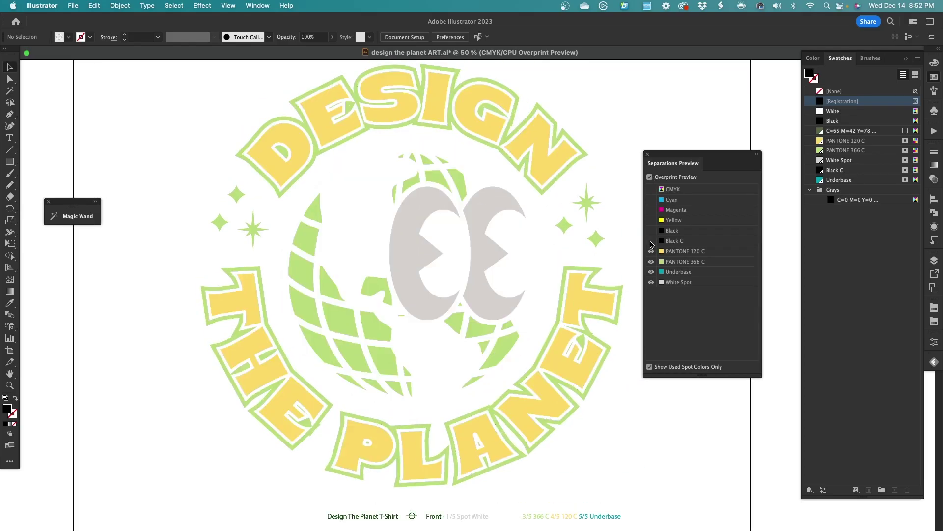
{"action": "left_click", "coordinate": [651, 241]}
{"action": "left_click", "coordinate": [651, 251]}
{"action": "left_click", "coordinate": [651, 251]}
{"action": "left_click", "coordinate": [651, 262]}
Isolate the PANTONE 120 C separation by hiding the other spot inks and inspect it across the full artboard.
{"action": "left_click", "coordinate": [651, 261]}
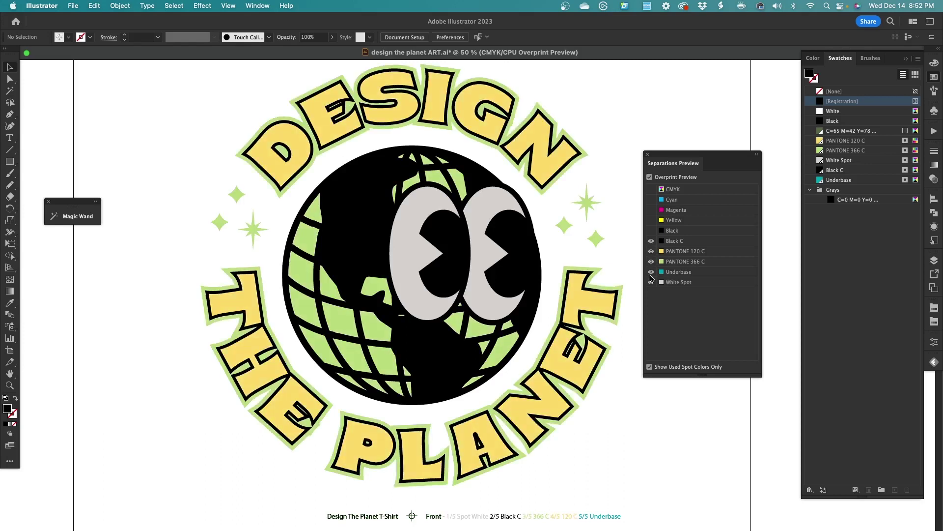
{"action": "left_click", "coordinate": [651, 272]}
{"action": "left_click", "coordinate": [651, 282]}
{"action": "left_click", "coordinate": [651, 282]}
{"action": "left_click", "coordinate": [652, 272]}
{"action": "left_click", "coordinate": [652, 262]}
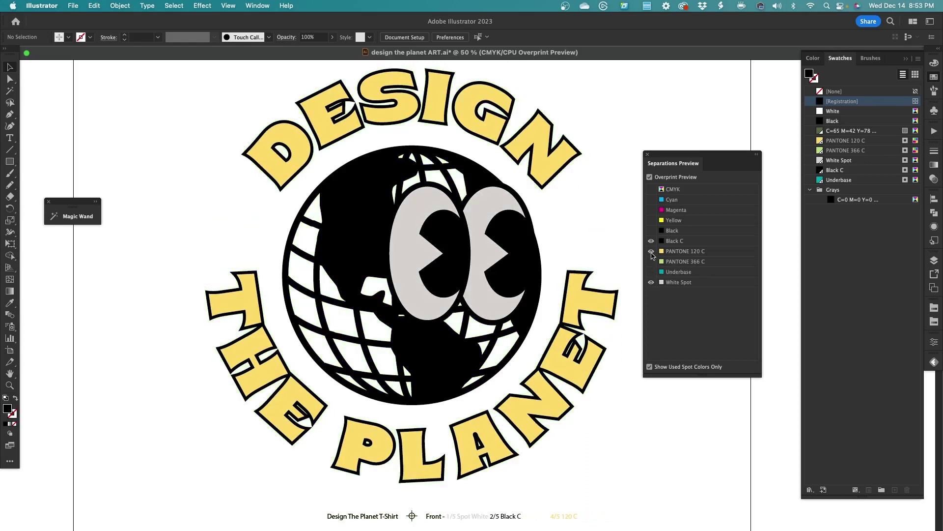
{"action": "left_click", "coordinate": [651, 240]}
{"action": "left_click", "coordinate": [651, 282]}
{"action": "left_click_drag", "start_coordinate": [528, 360], "coordinate": [502, 357]}
{"action": "key", "text": "super+minus"}
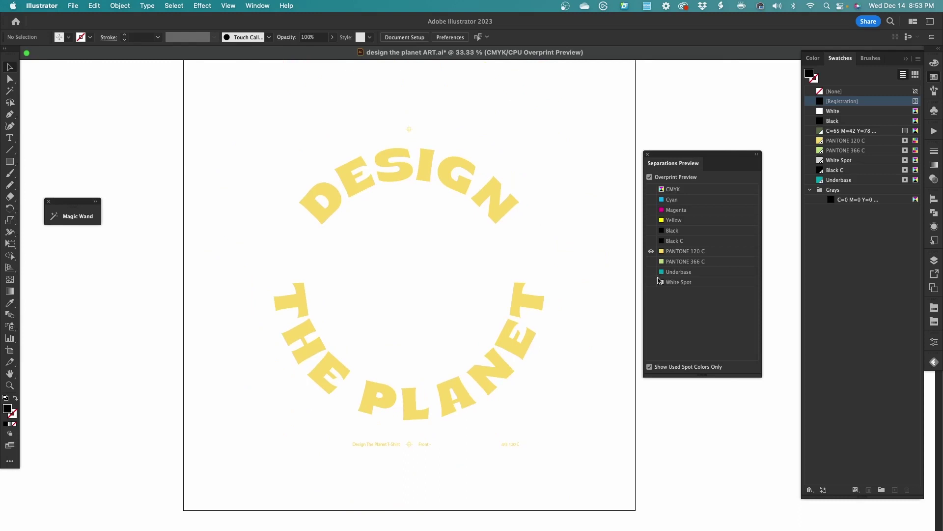
Inspect the remaining spot separations and bring all five spot inks back into the preview.
{"action": "left_click", "coordinate": [651, 262], "text": "alt"}
{"action": "left_click", "coordinate": [652, 261], "text": "alt"}
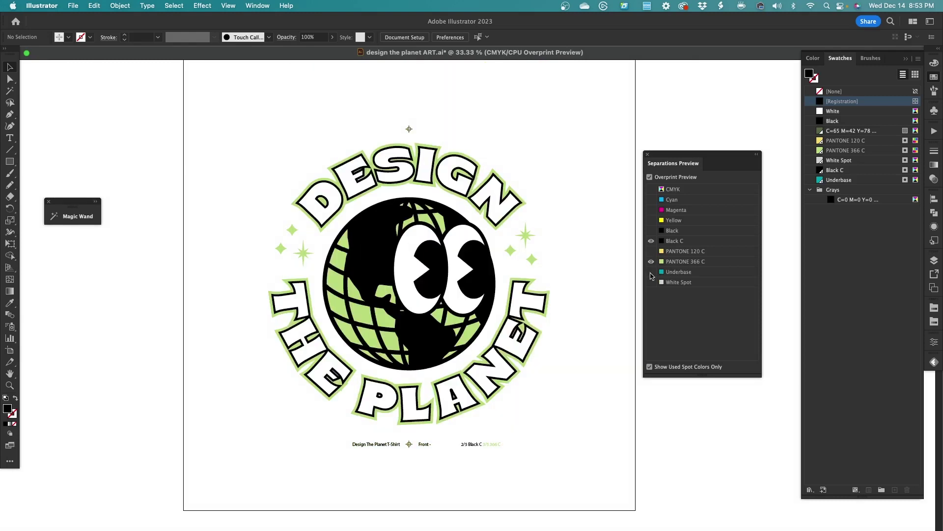
{"action": "left_click", "coordinate": [651, 272], "text": "alt"}
{"action": "left_click", "coordinate": [651, 272], "text": "alt"}
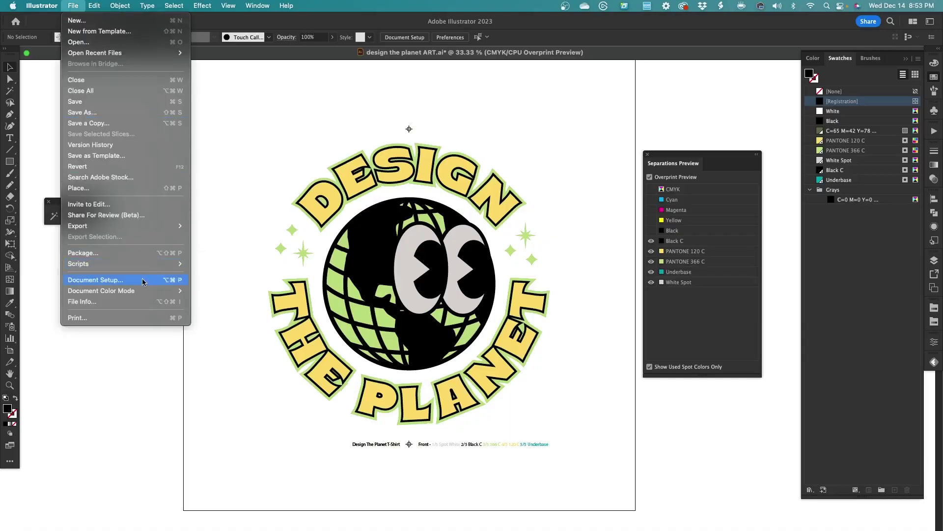
Open the Output settings for printing the document.
{"action": "left_click", "coordinate": [152, 317]}
{"action": "left_click", "coordinate": [340, 189]}
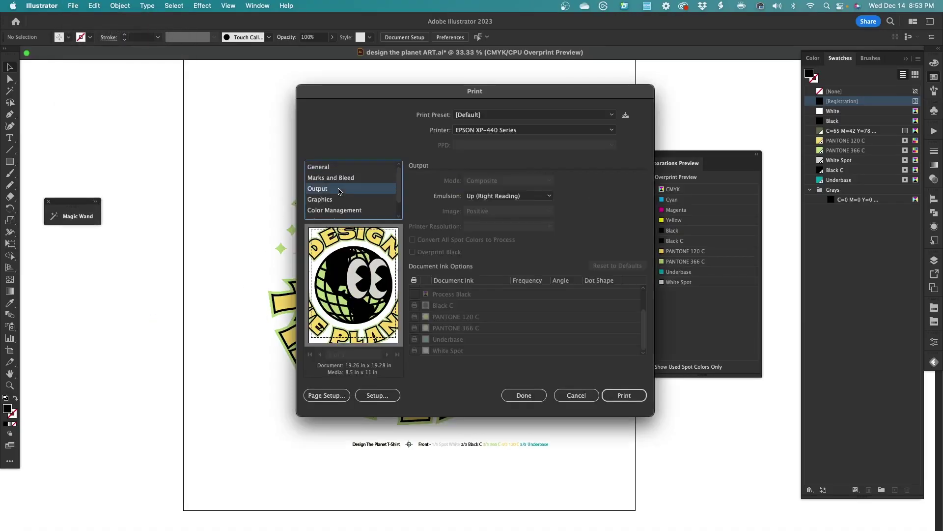